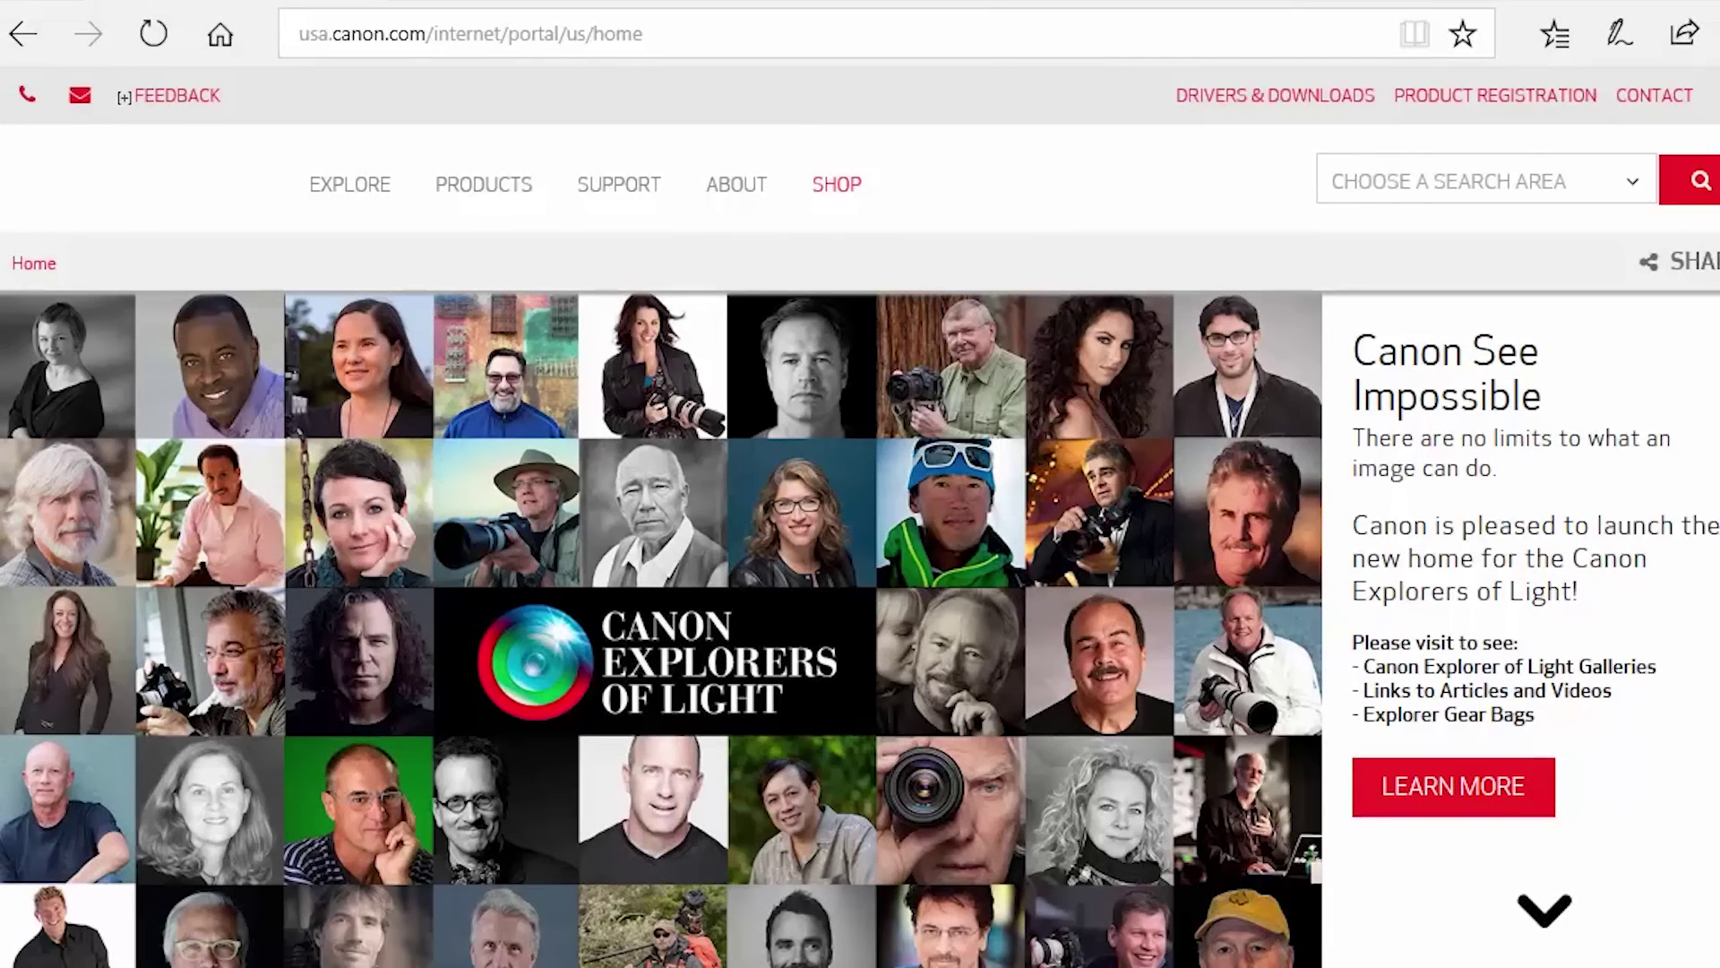
# Step: Go to ij.start.canon and select TS3122 as the product to set up
pyautogui.click(414, 34)
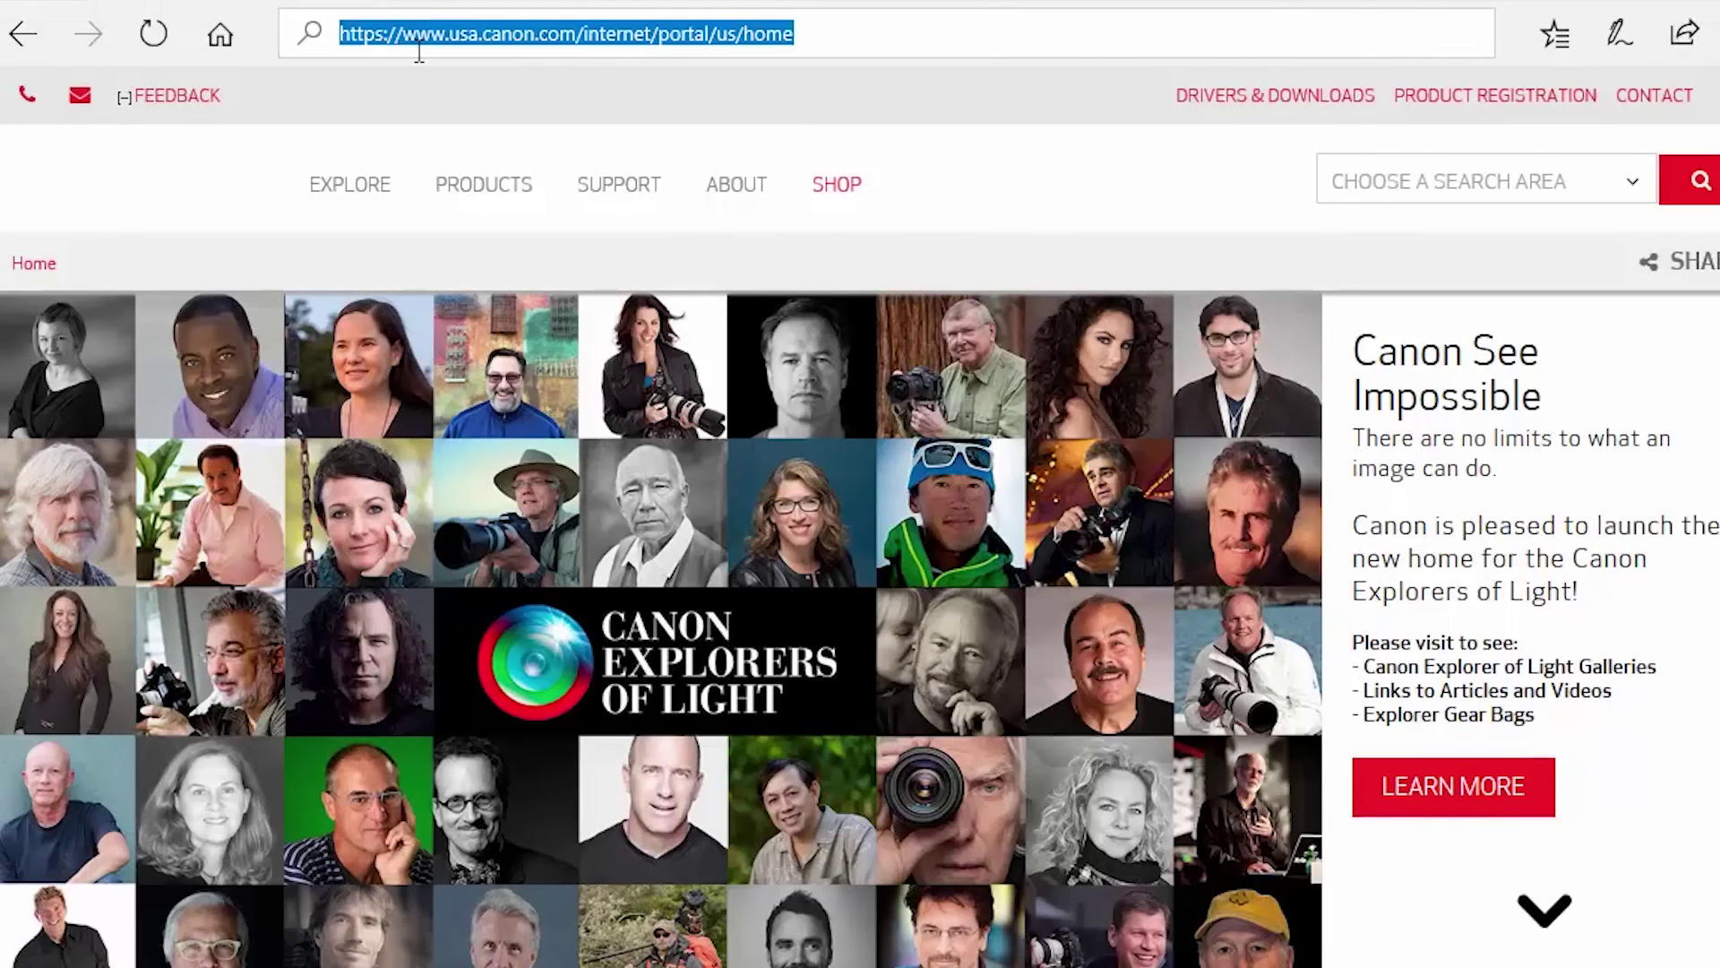
pyautogui.write('ij')
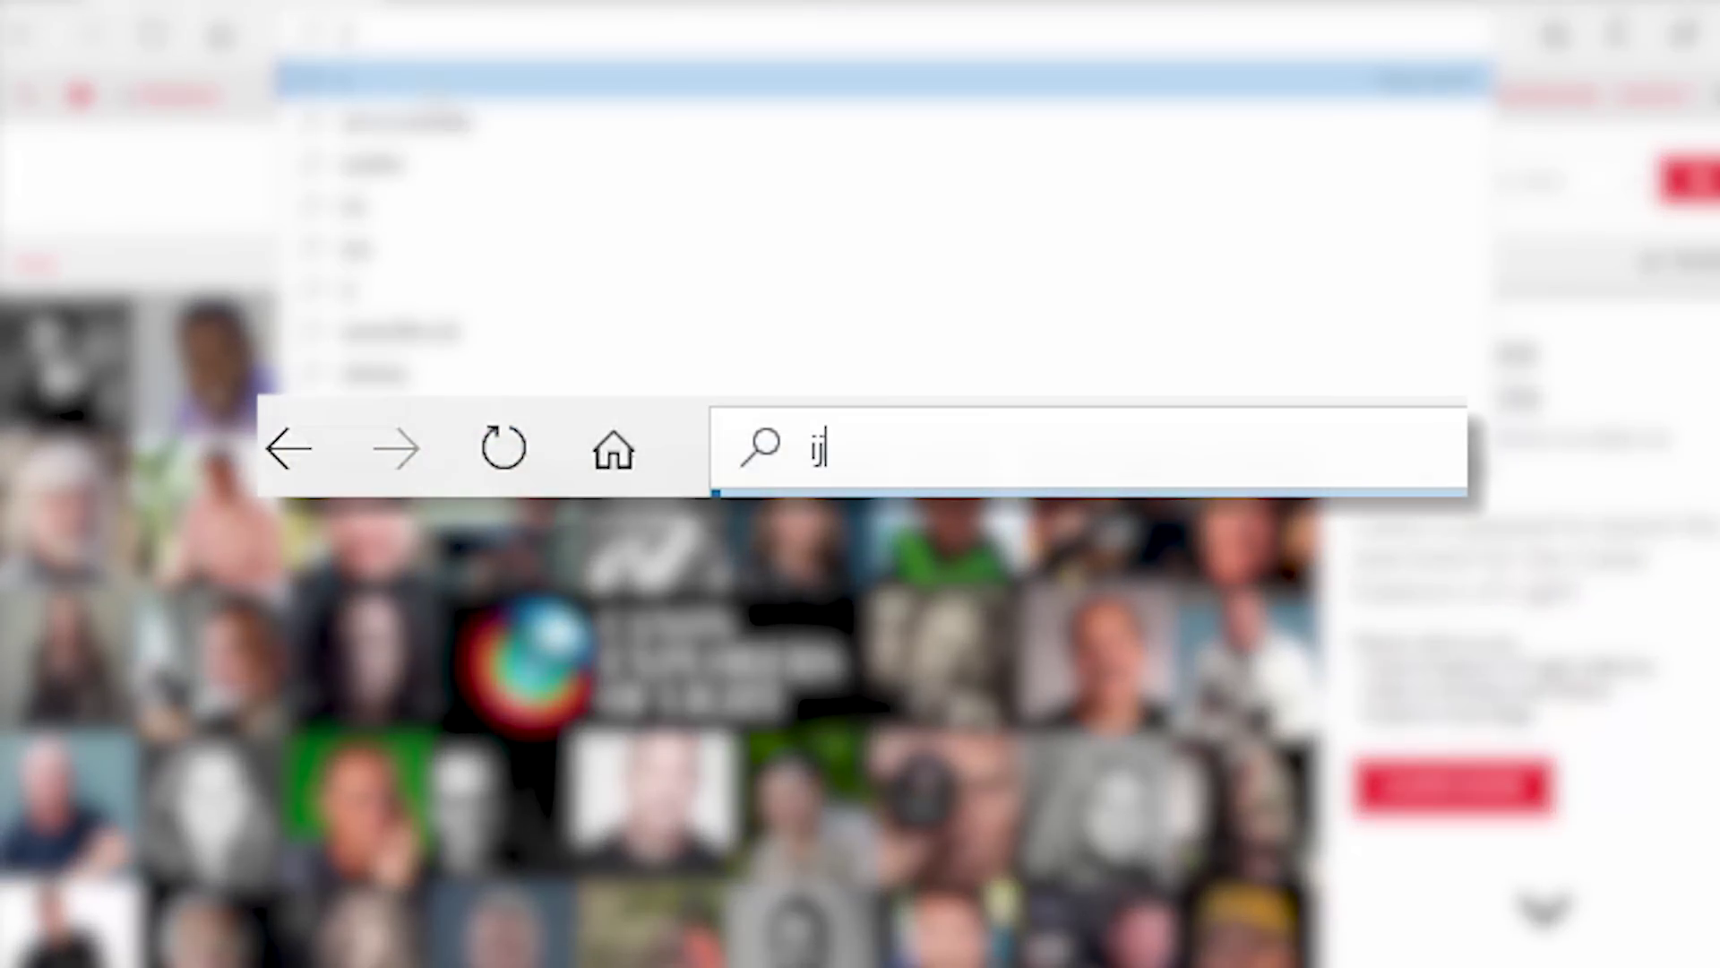
pyautogui.write('.start.')
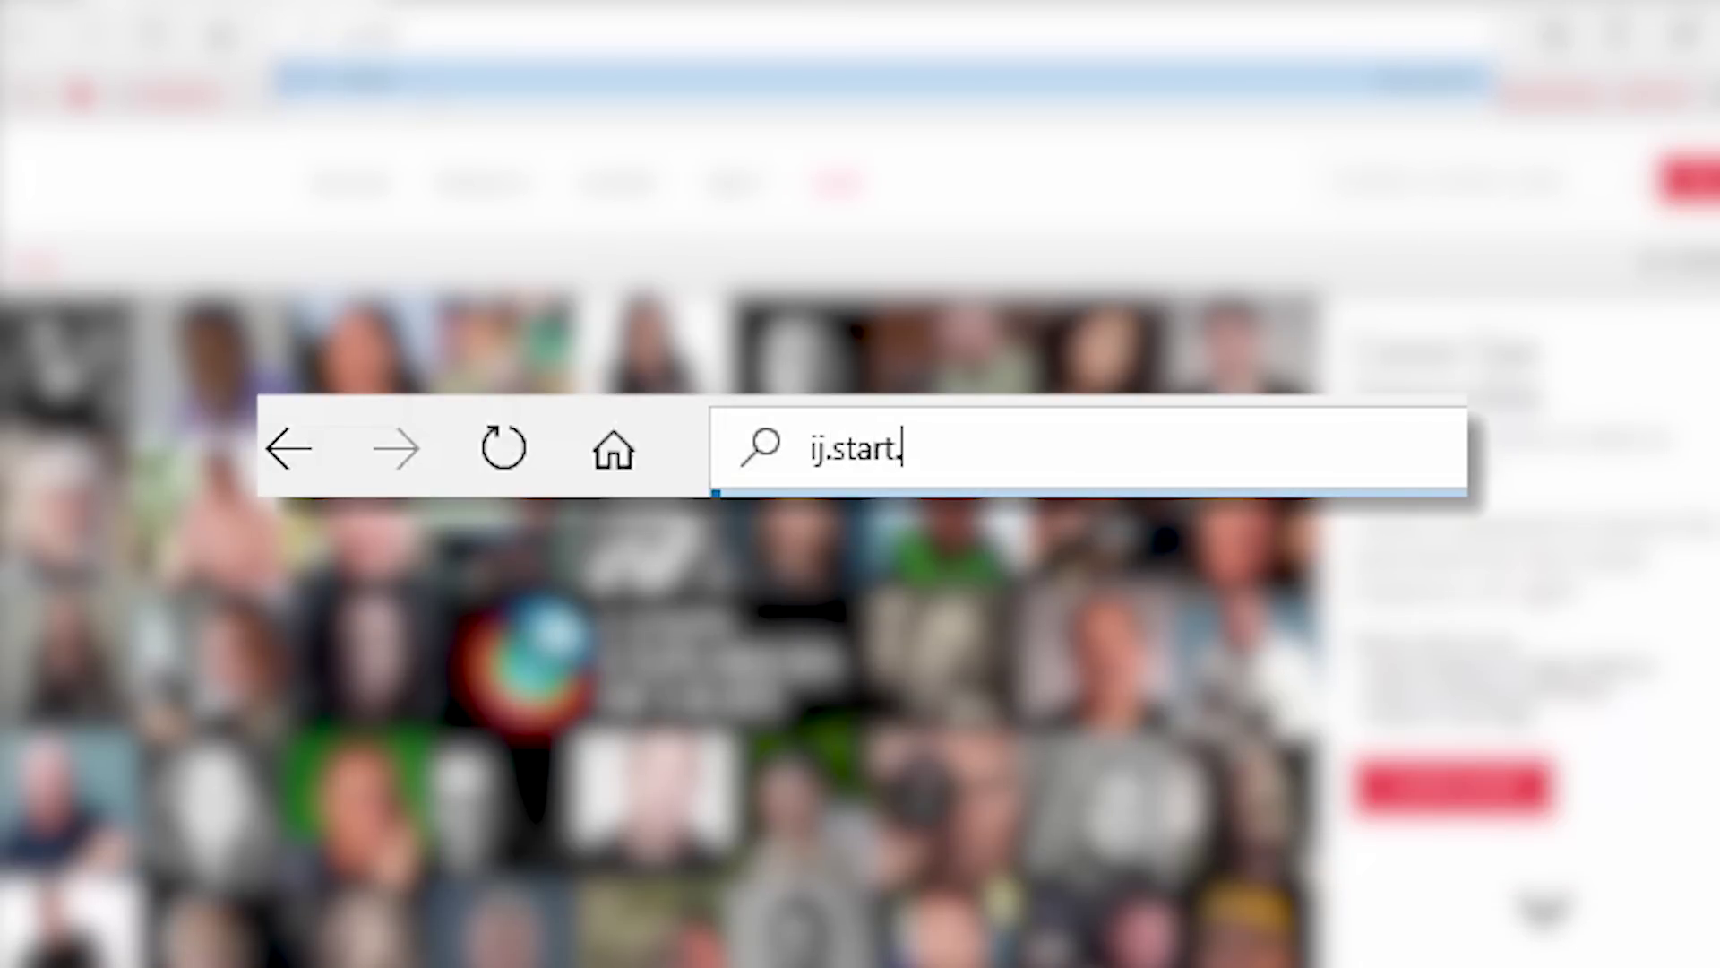
pyautogui.write('canon')
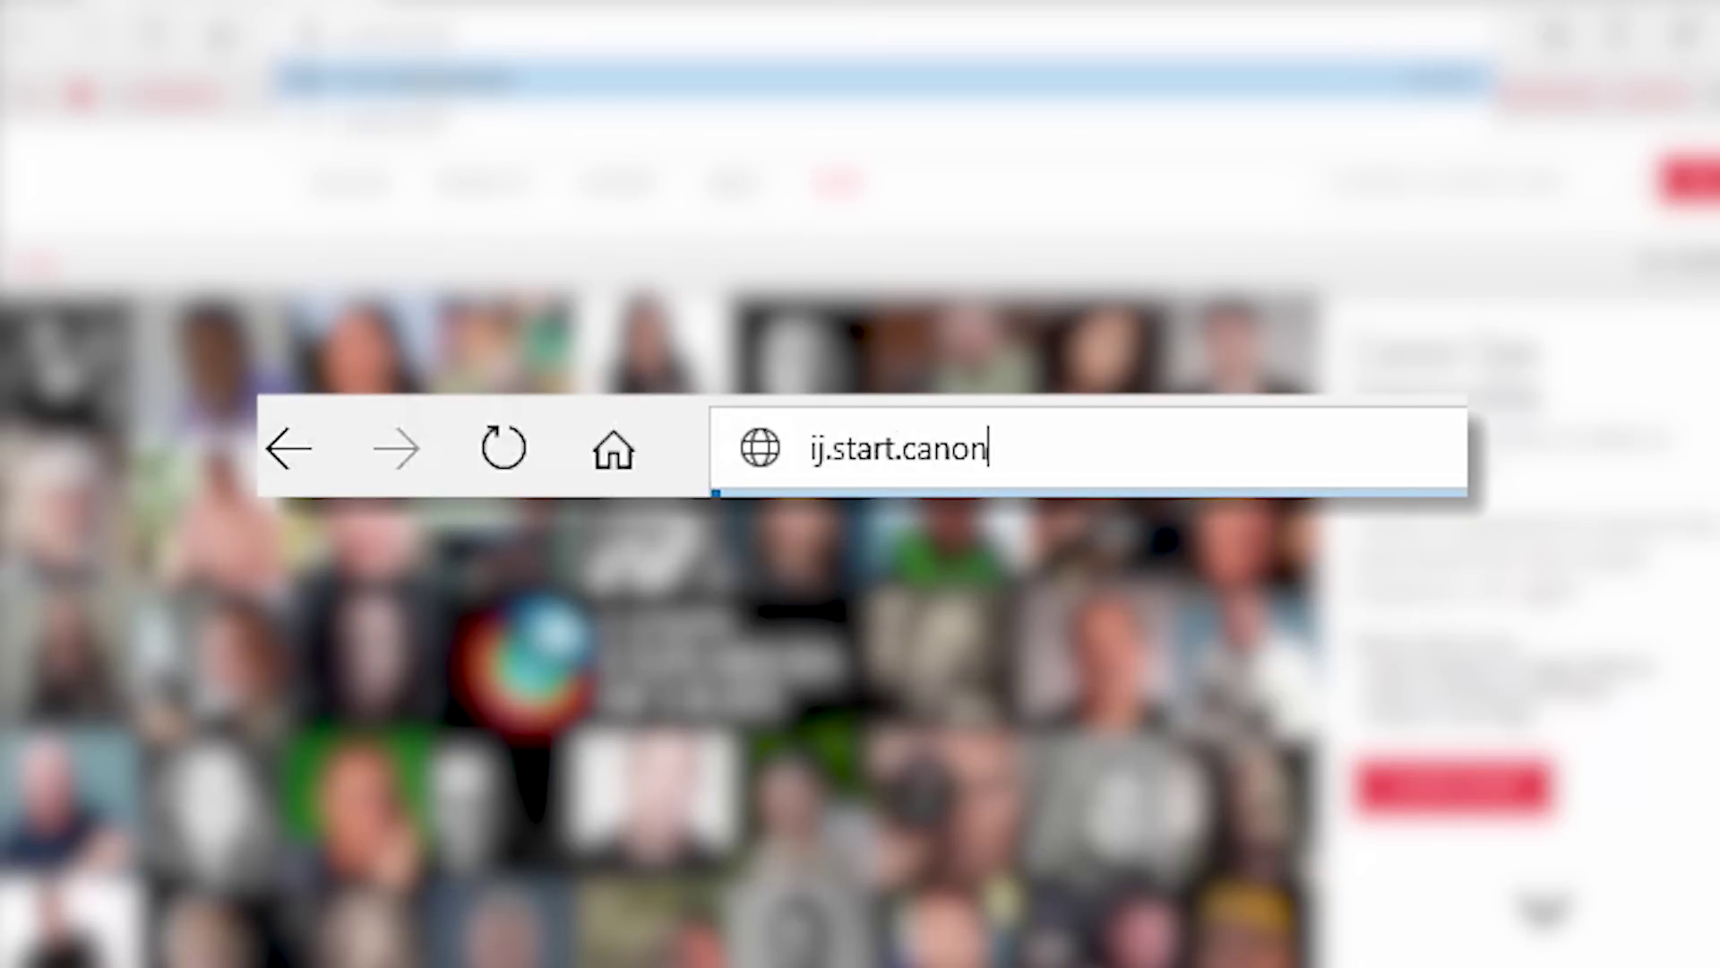
pyautogui.press('Return')
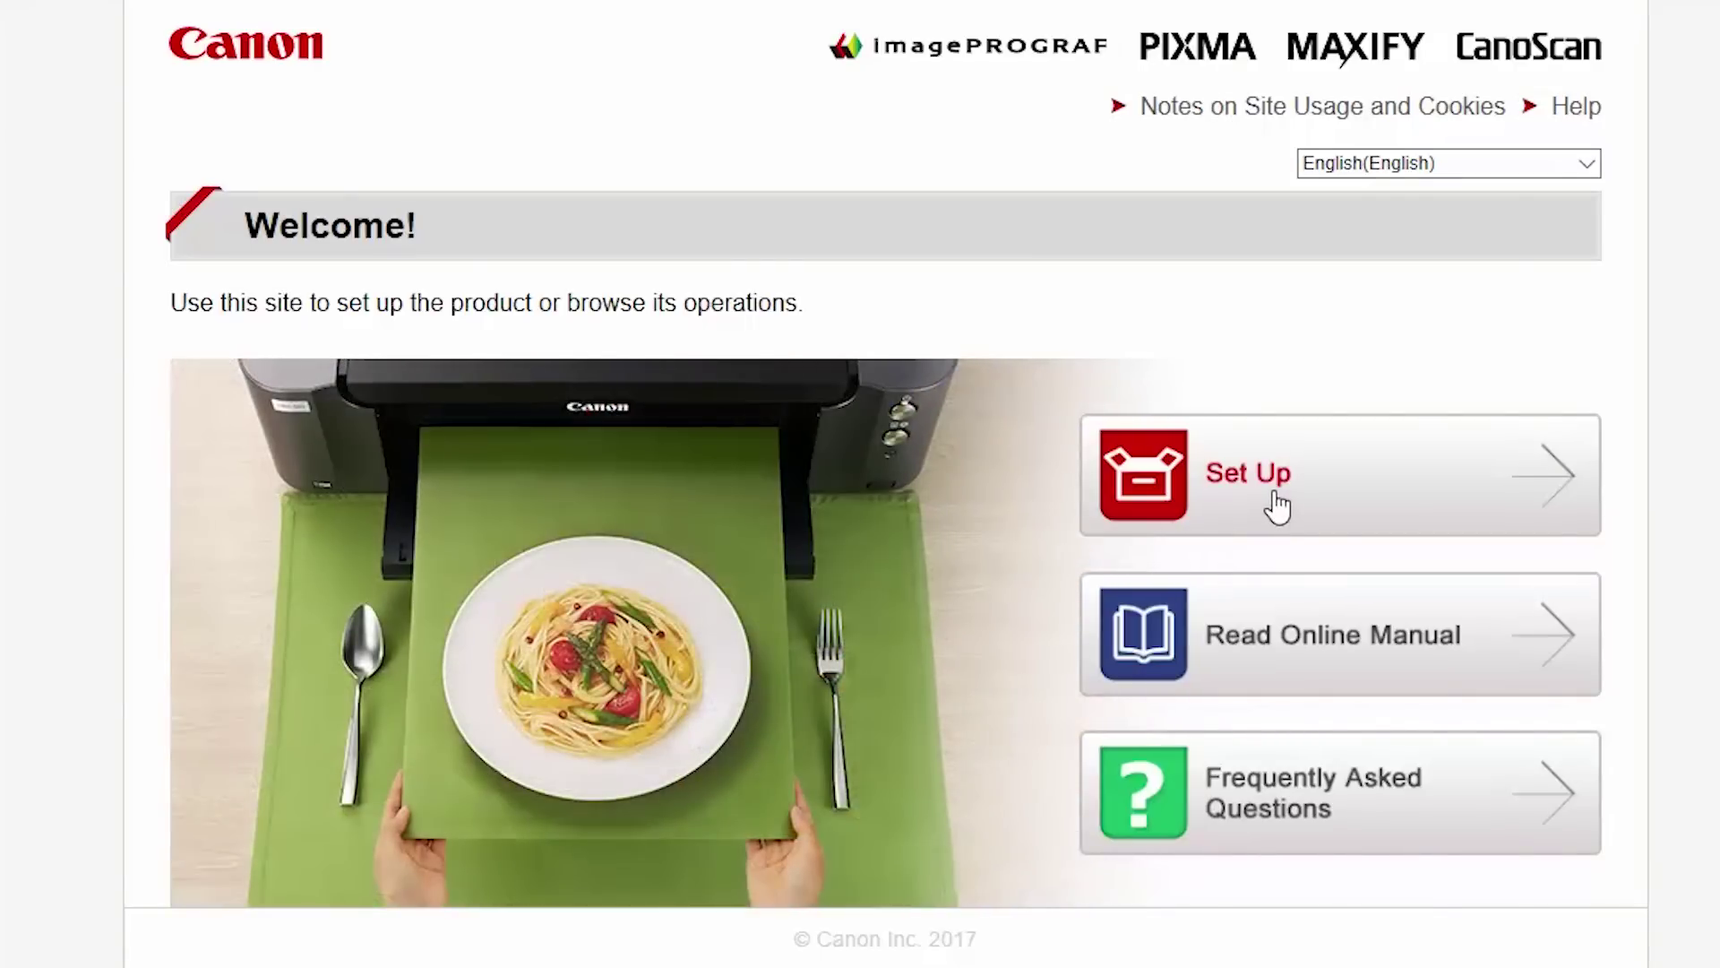
pyautogui.click(1277, 504)
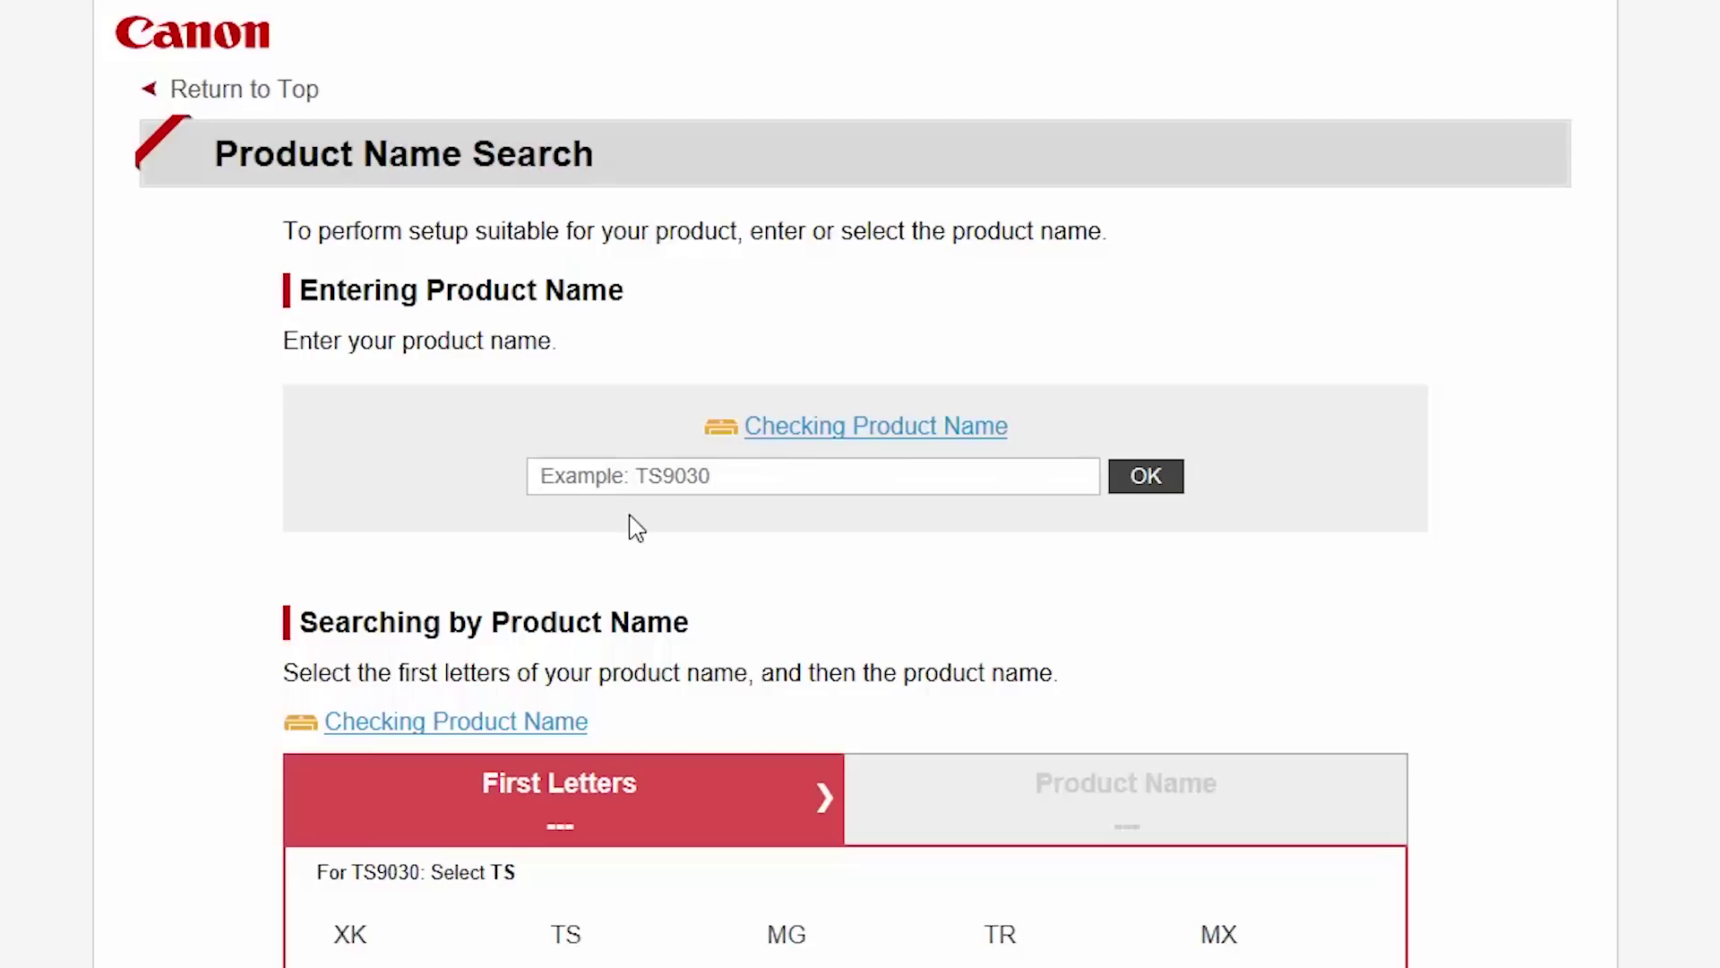
pyautogui.write('TS3122')
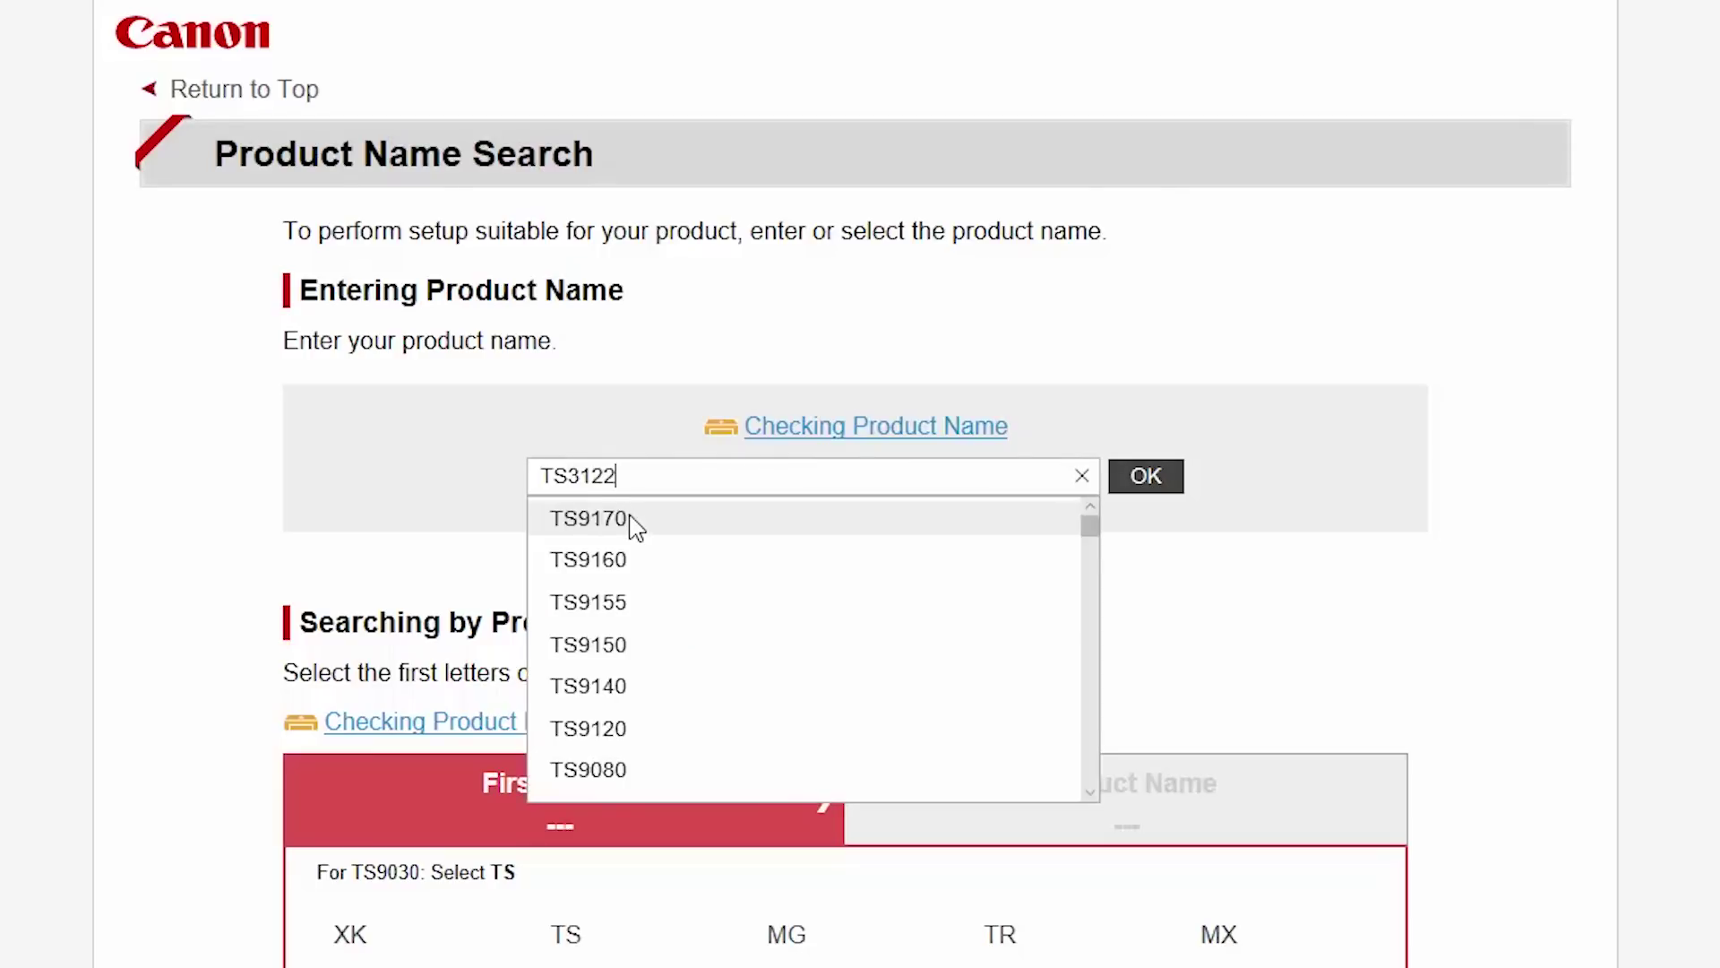
pyautogui.click(632, 522)
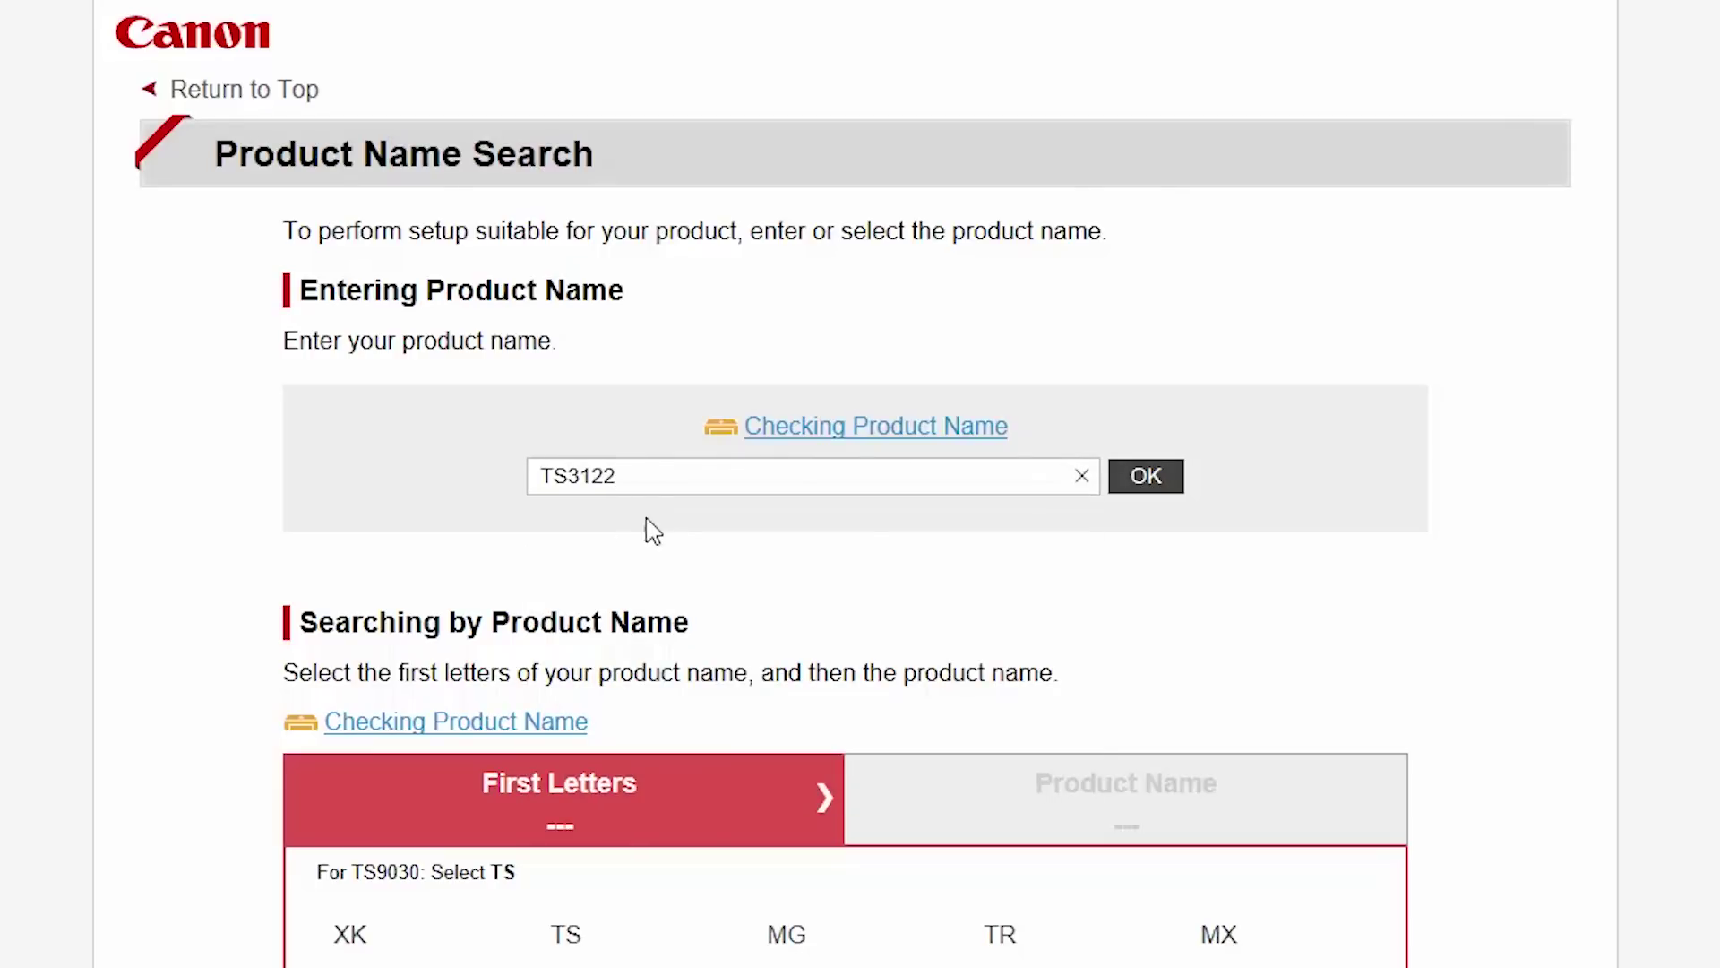
pyautogui.click(1145, 478)
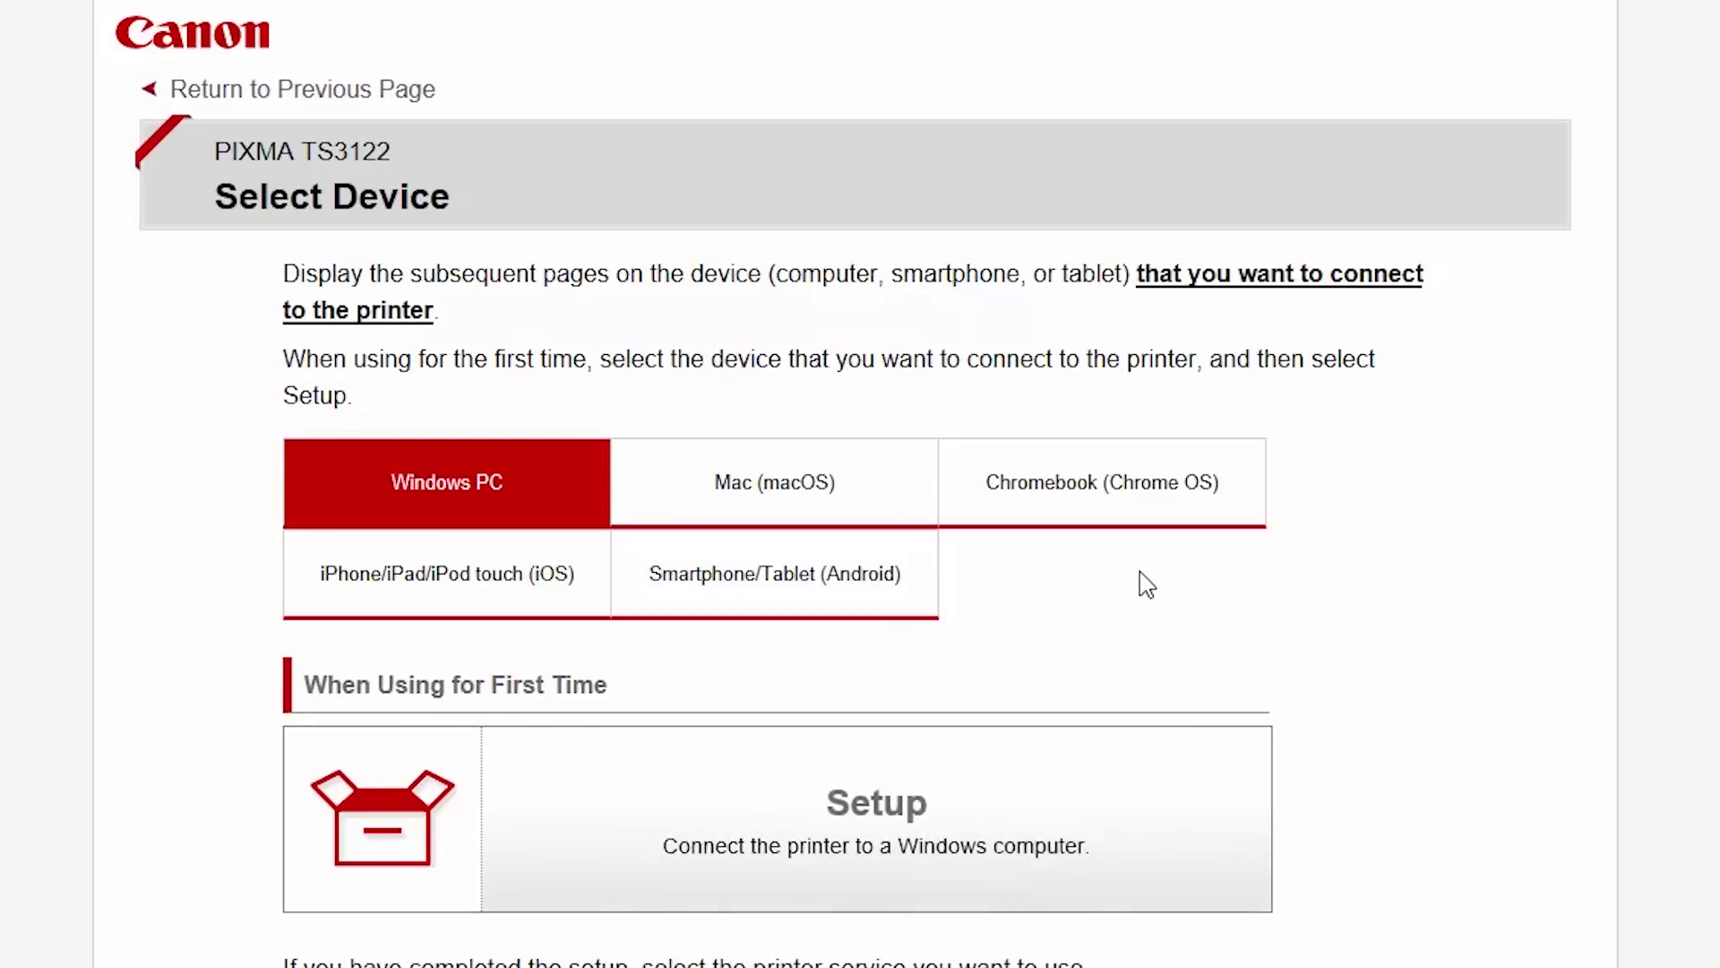
# Step: Download the Windows PC setup package for the TS3122 and run it
pyautogui.click(867, 807)
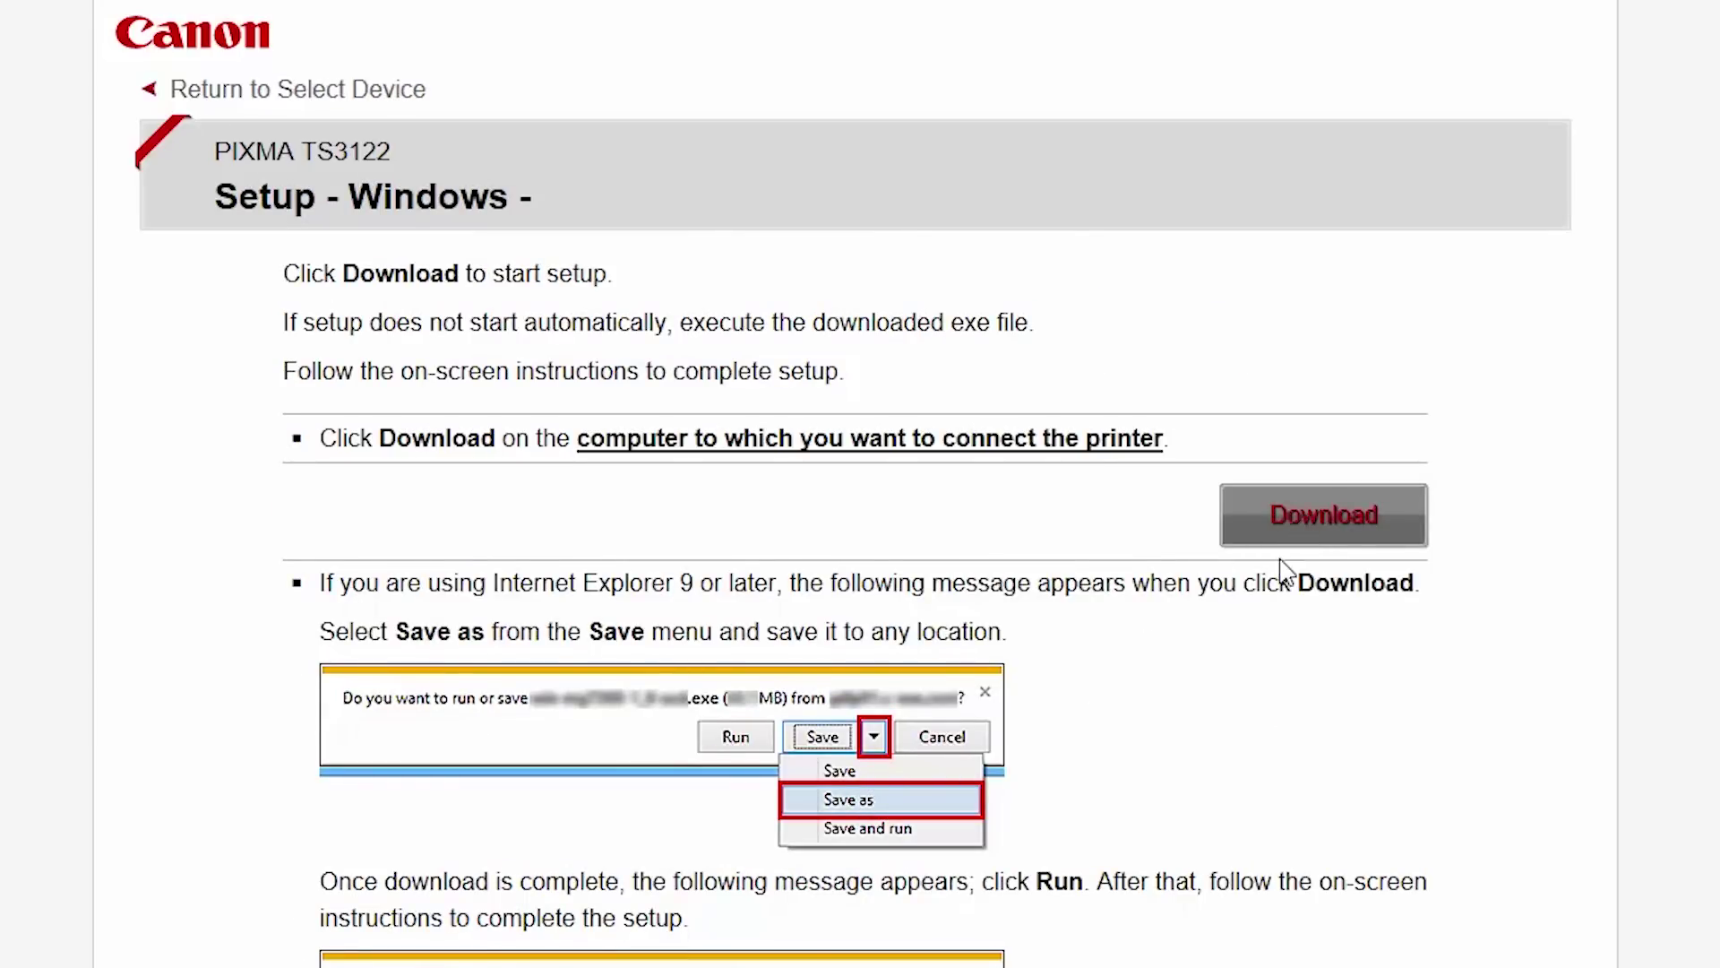
pyautogui.click(1304, 532)
pyautogui.scroll(-2, 1284, 571)
pyautogui.click(994, 910)
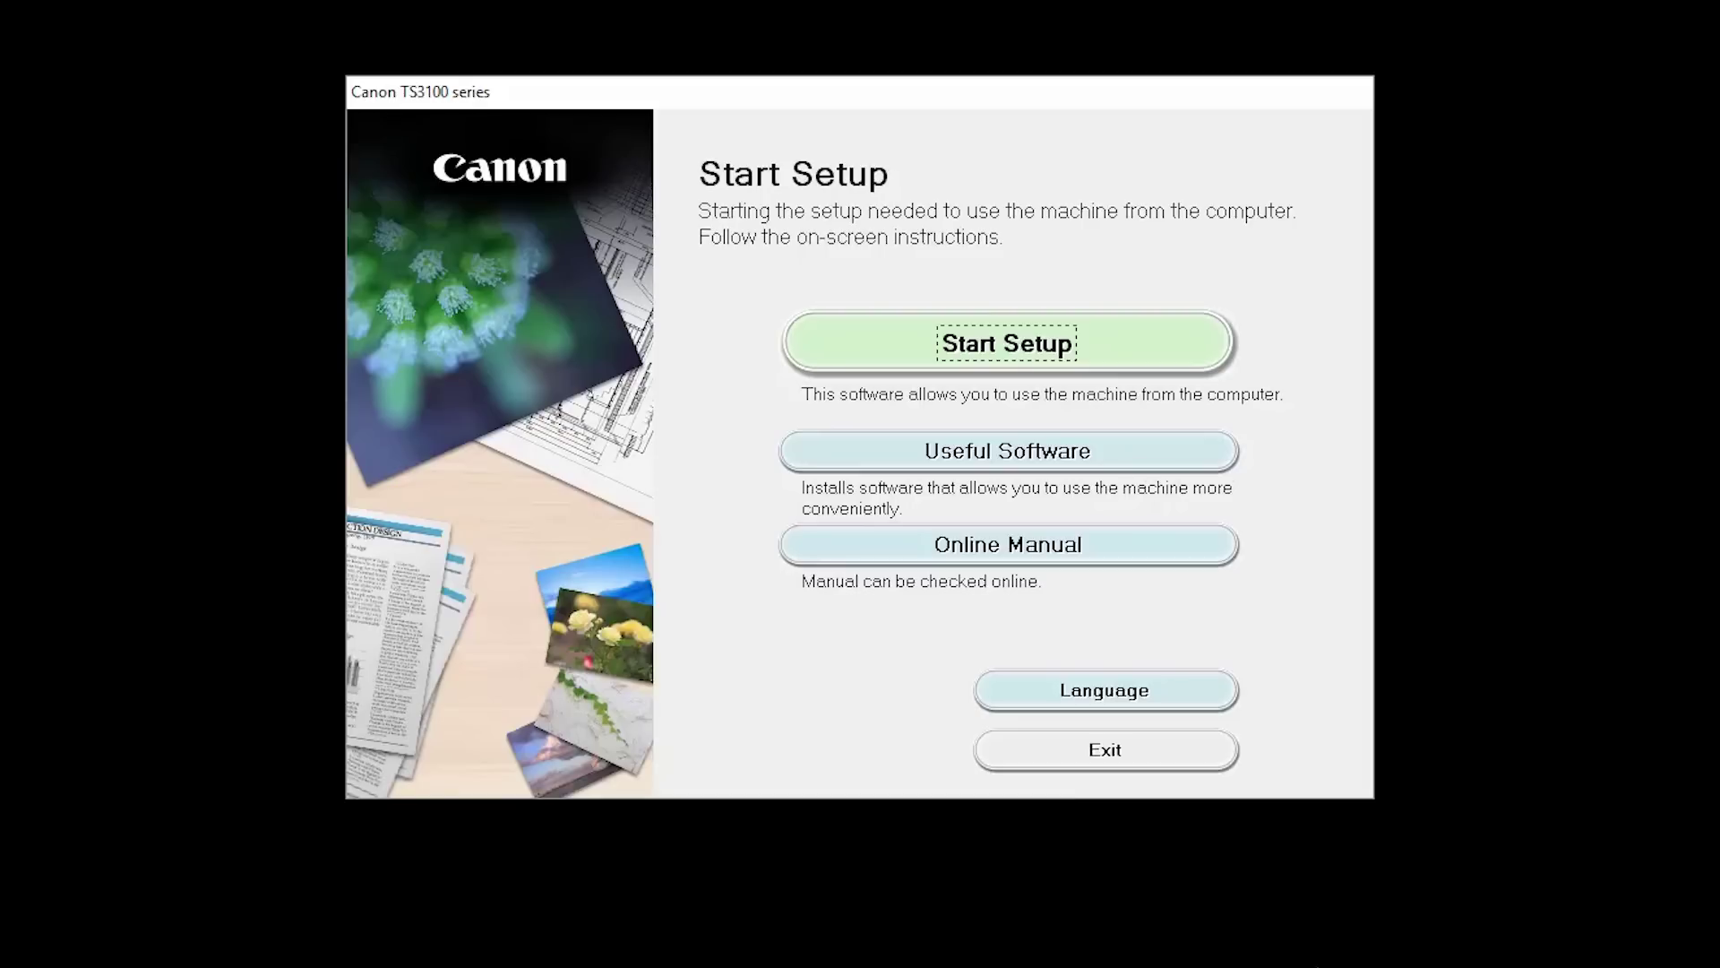
# Step: Begin setup with United States as the region, accepting the license and Extended Survey Program
pyautogui.click(1203, 343)
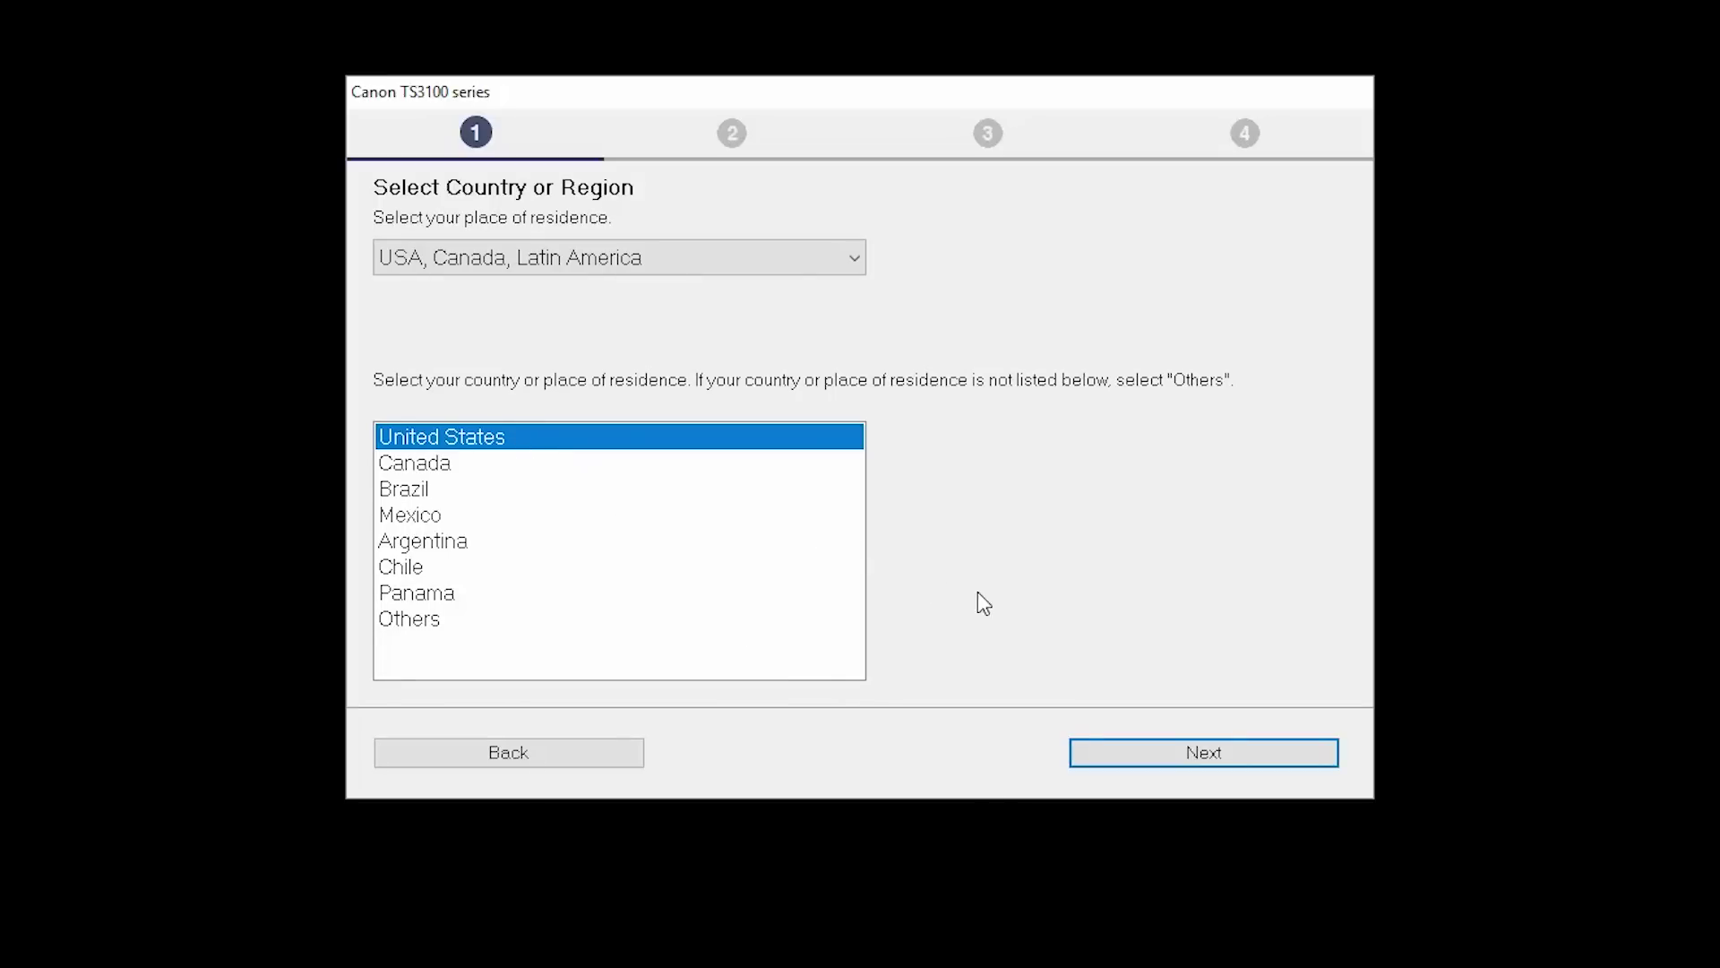
pyautogui.click(1179, 762)
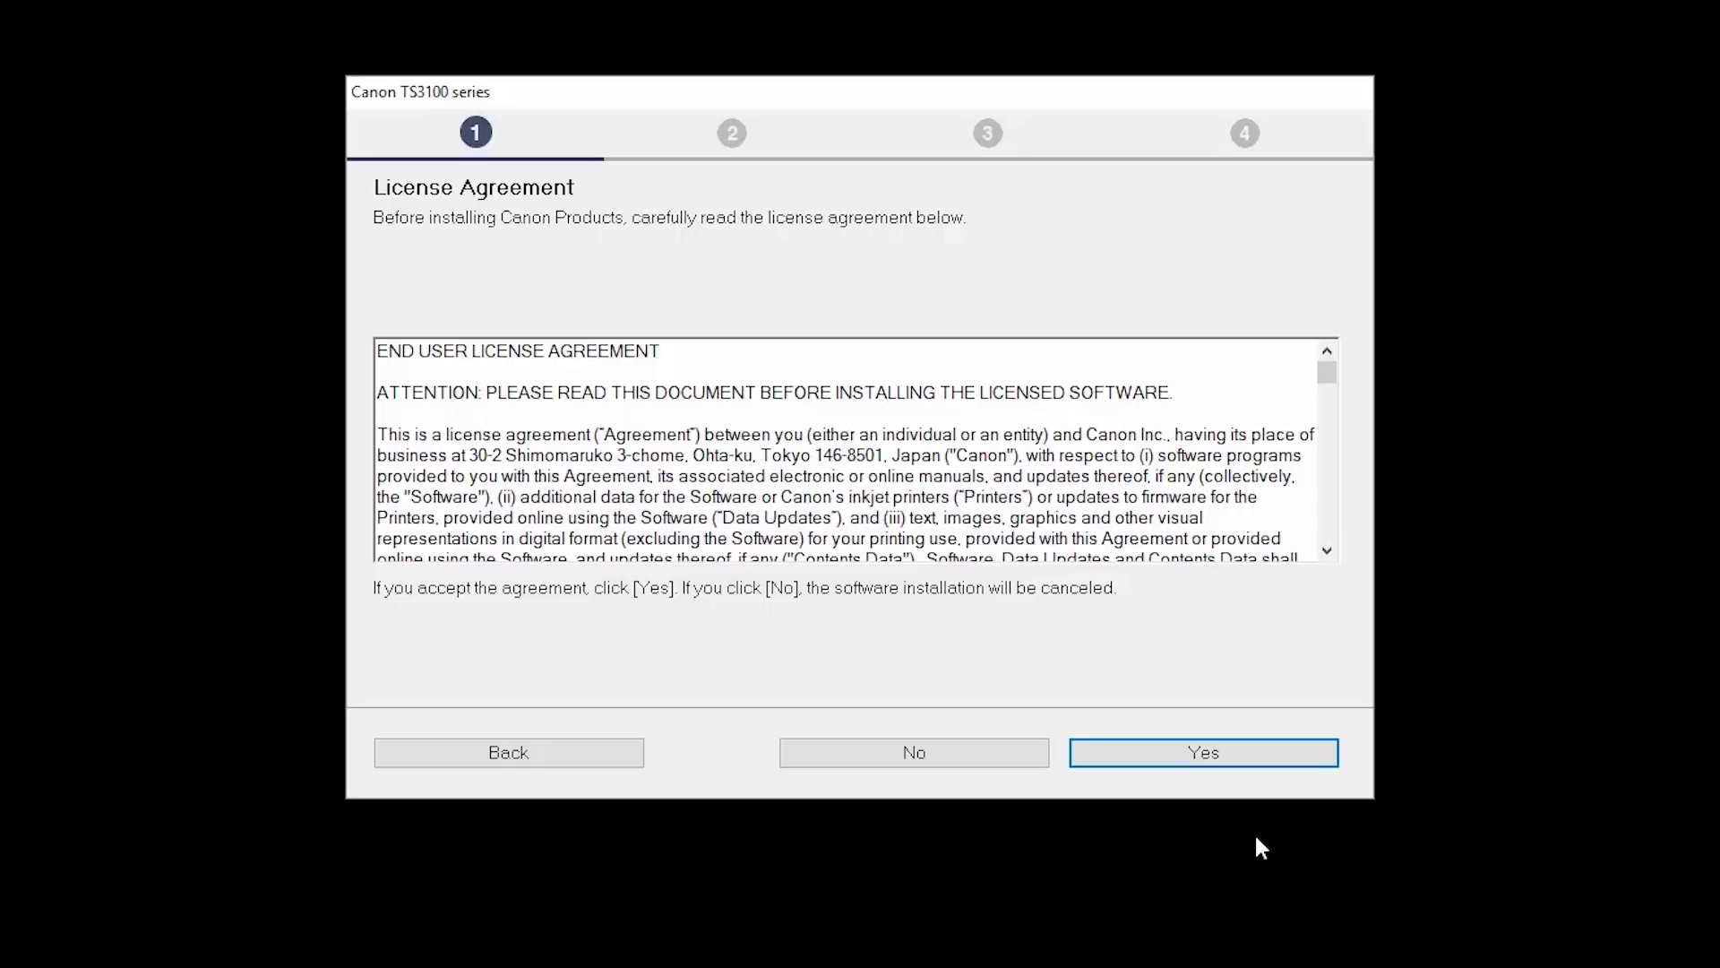
pyautogui.click(1250, 767)
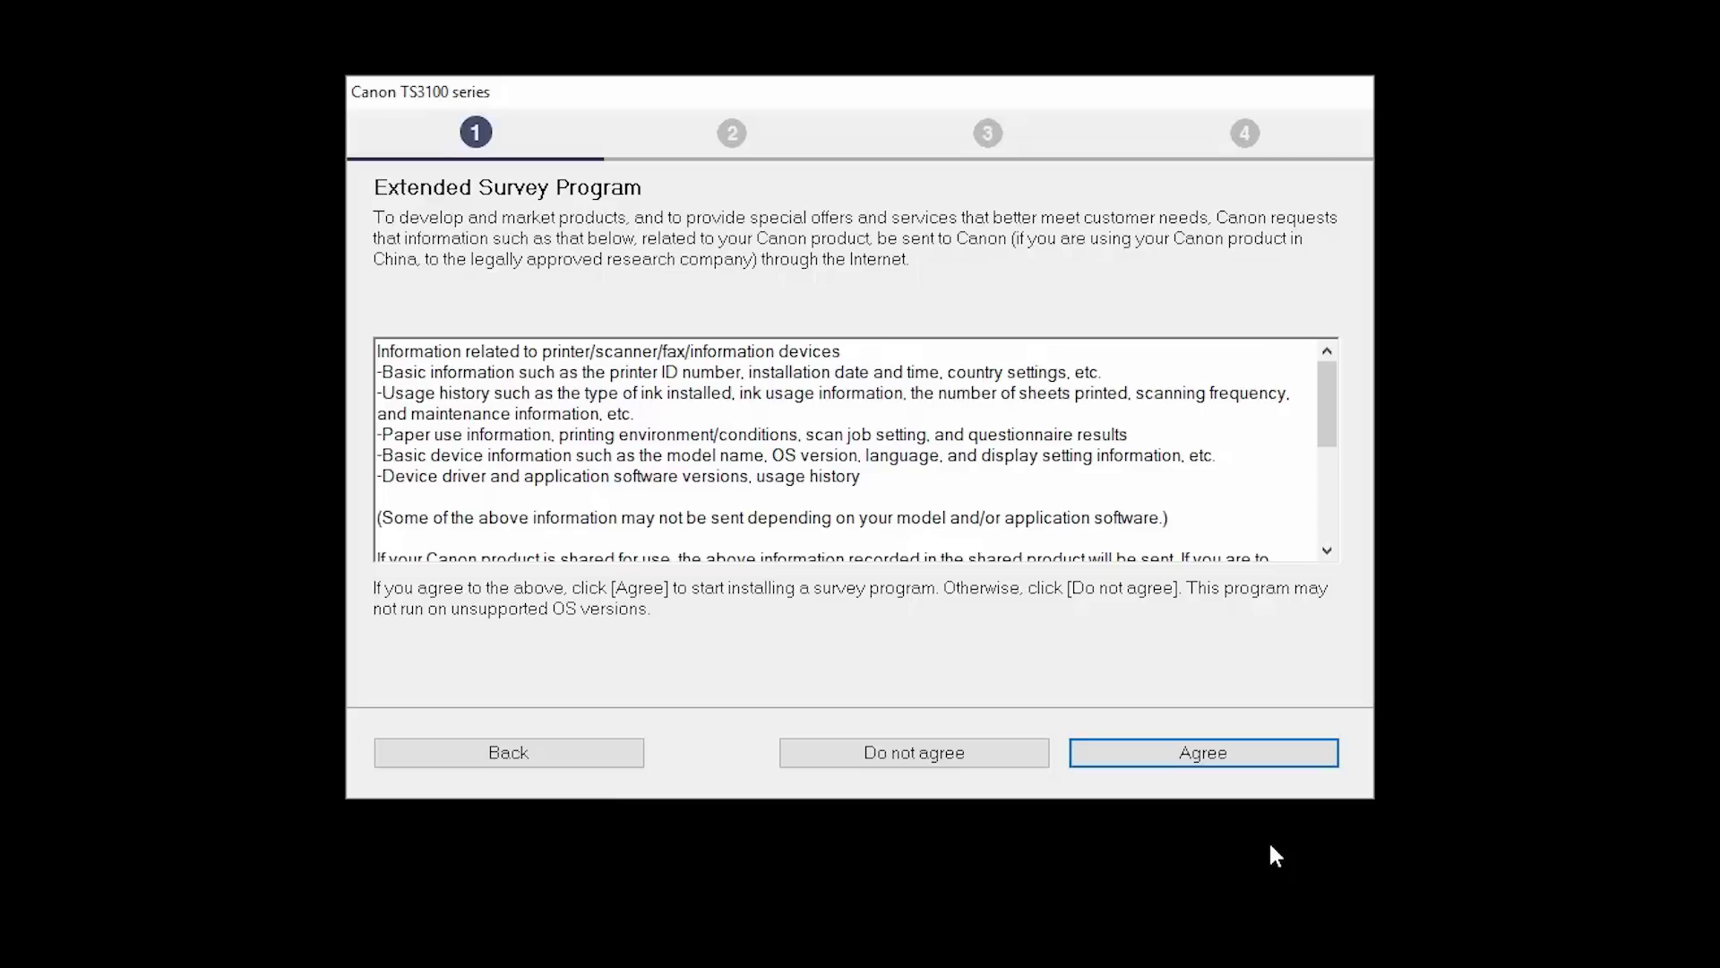
pyautogui.click(1261, 760)
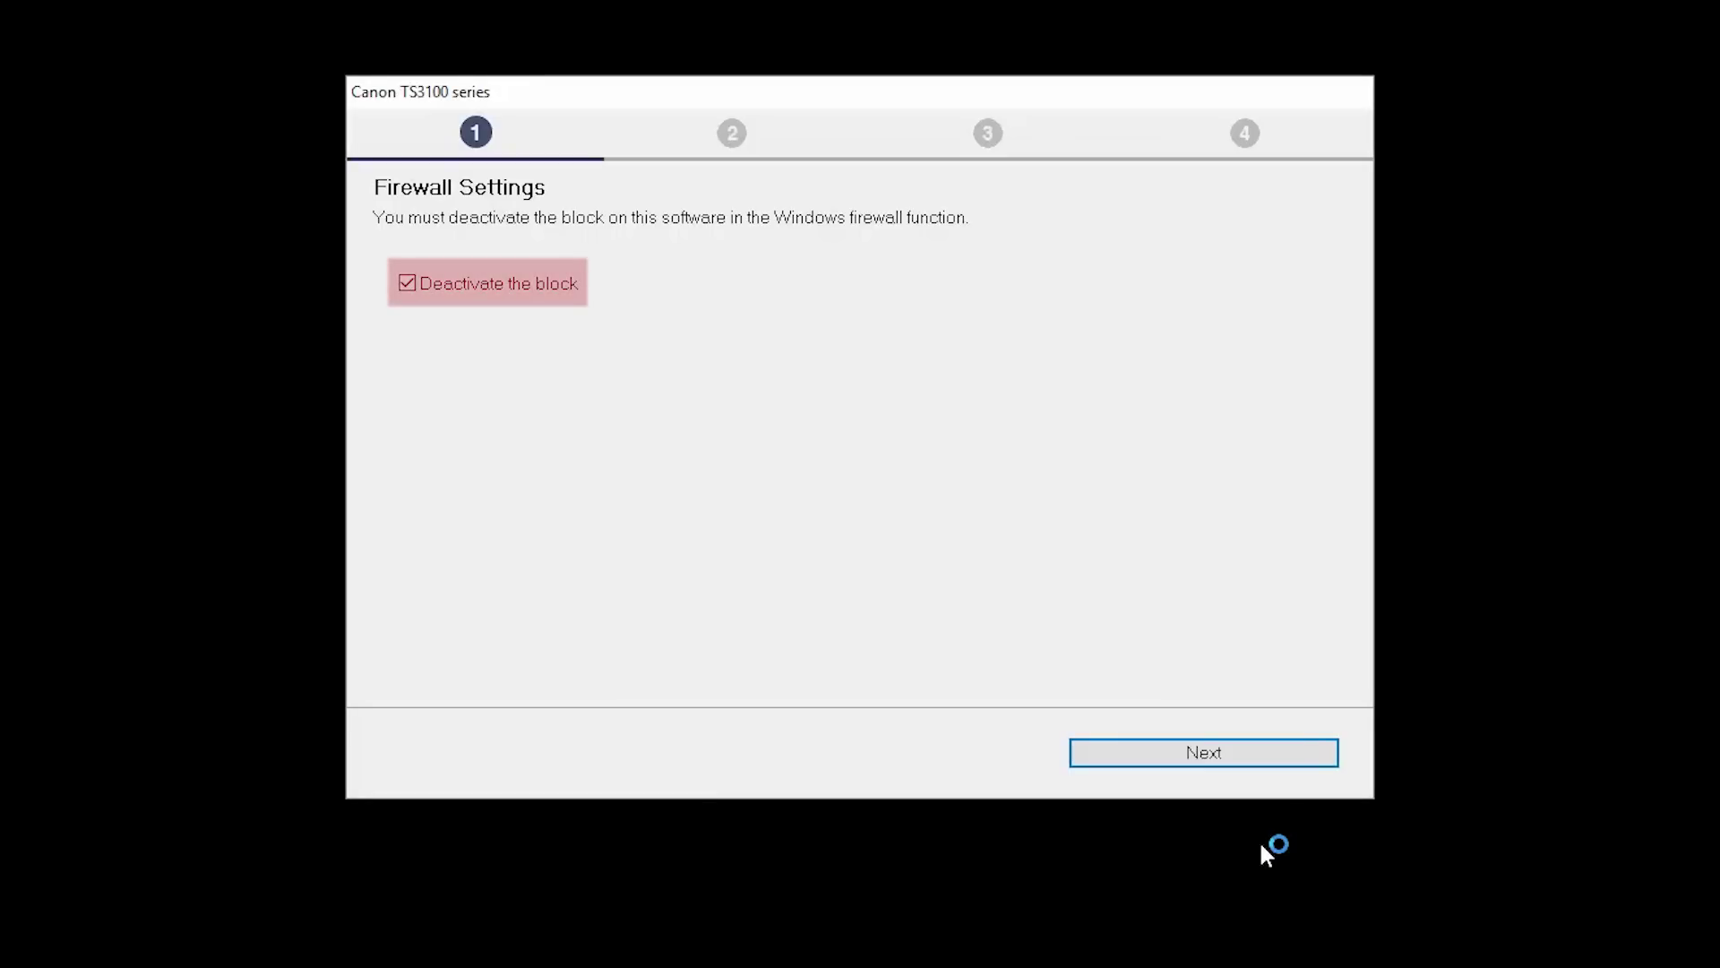
# Step: Keep the firewall block deactivated and choose the wireless connection for the printer
pyautogui.click(1260, 756)
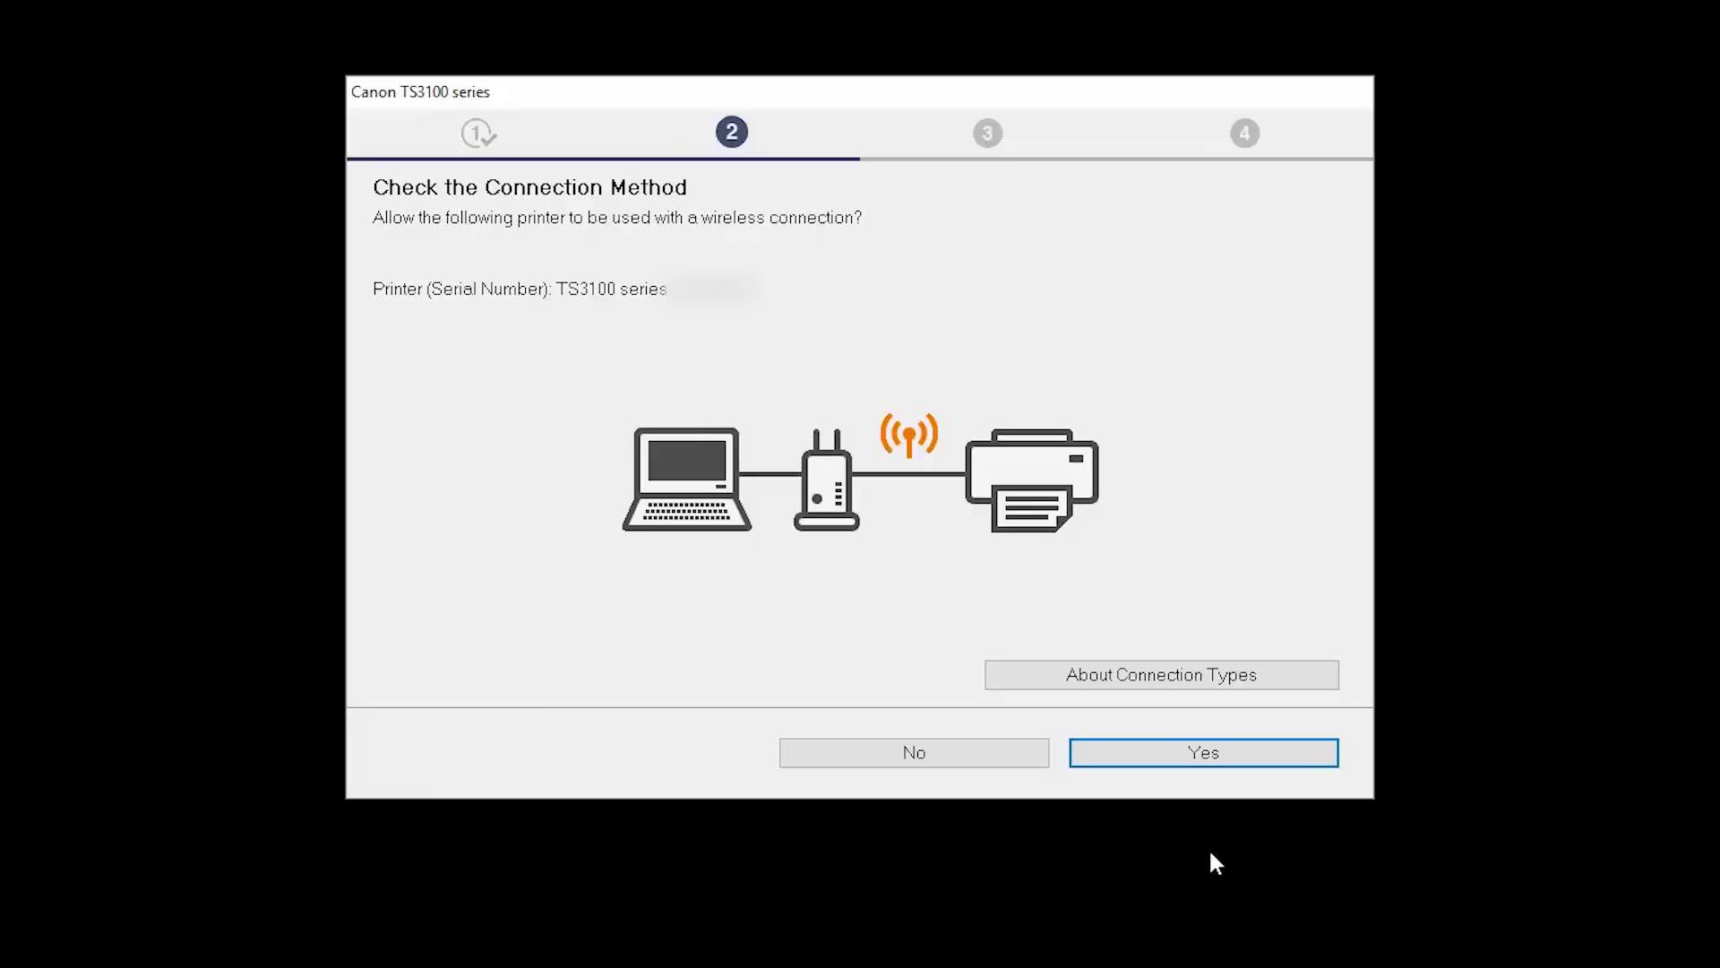
pyautogui.click(1203, 754)
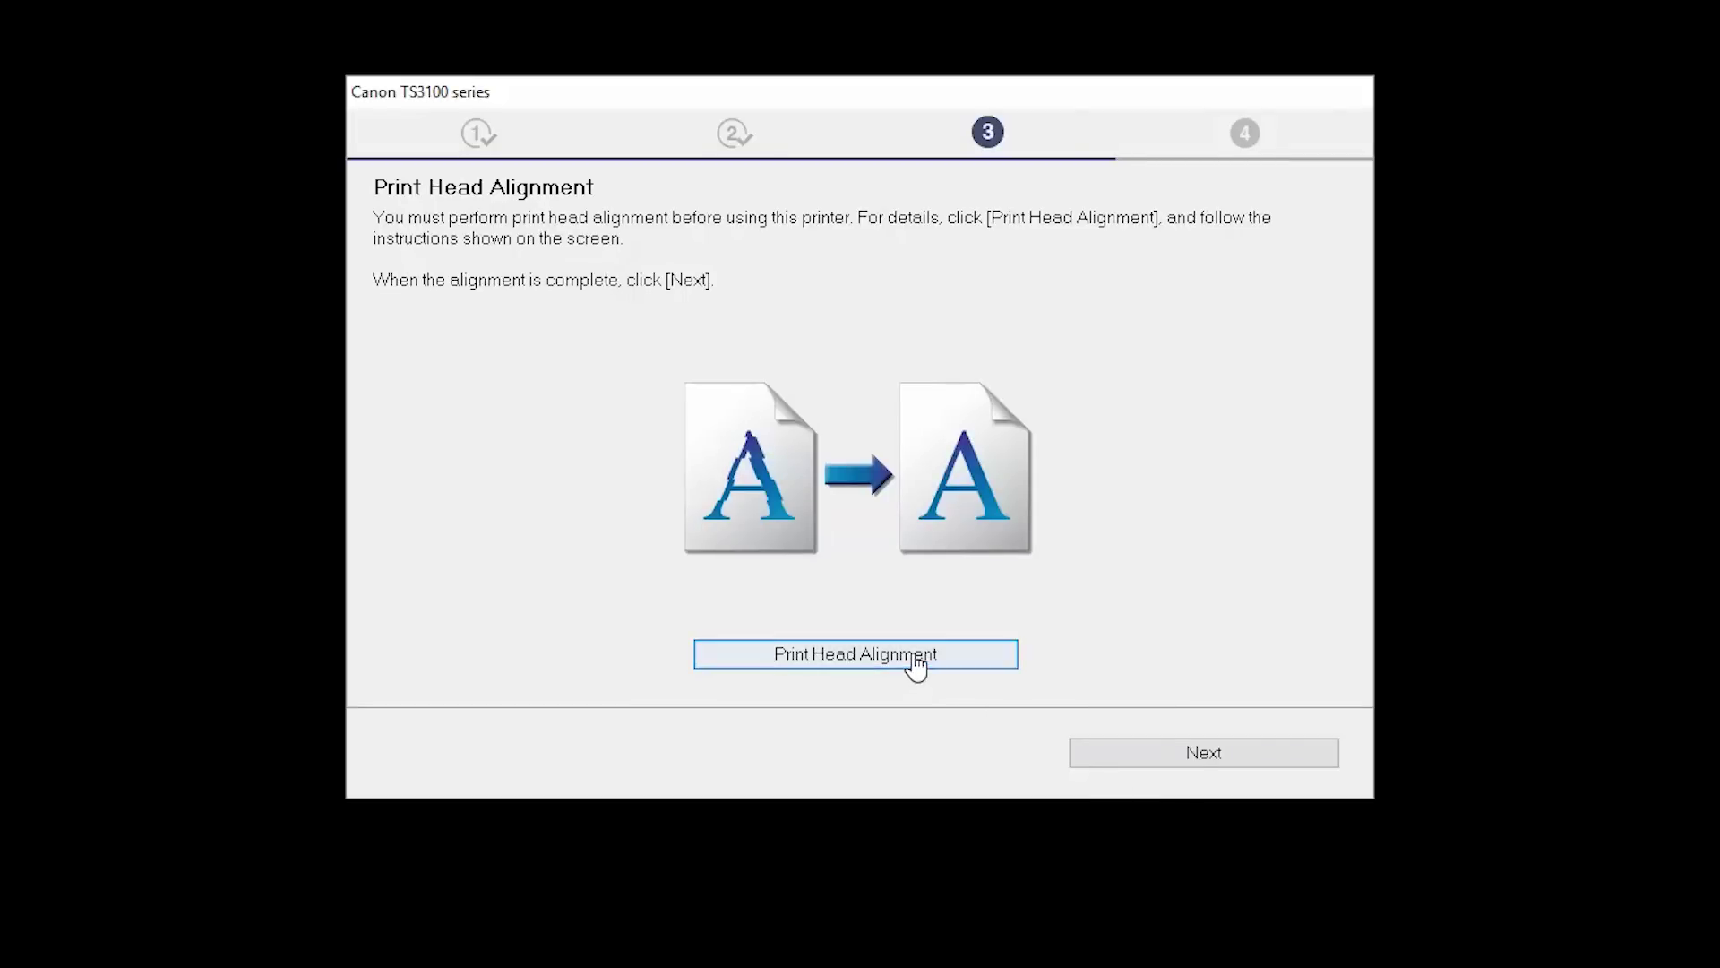
# Step: Run the automatic print head alignment and continue once it finishes
pyautogui.click(917, 660)
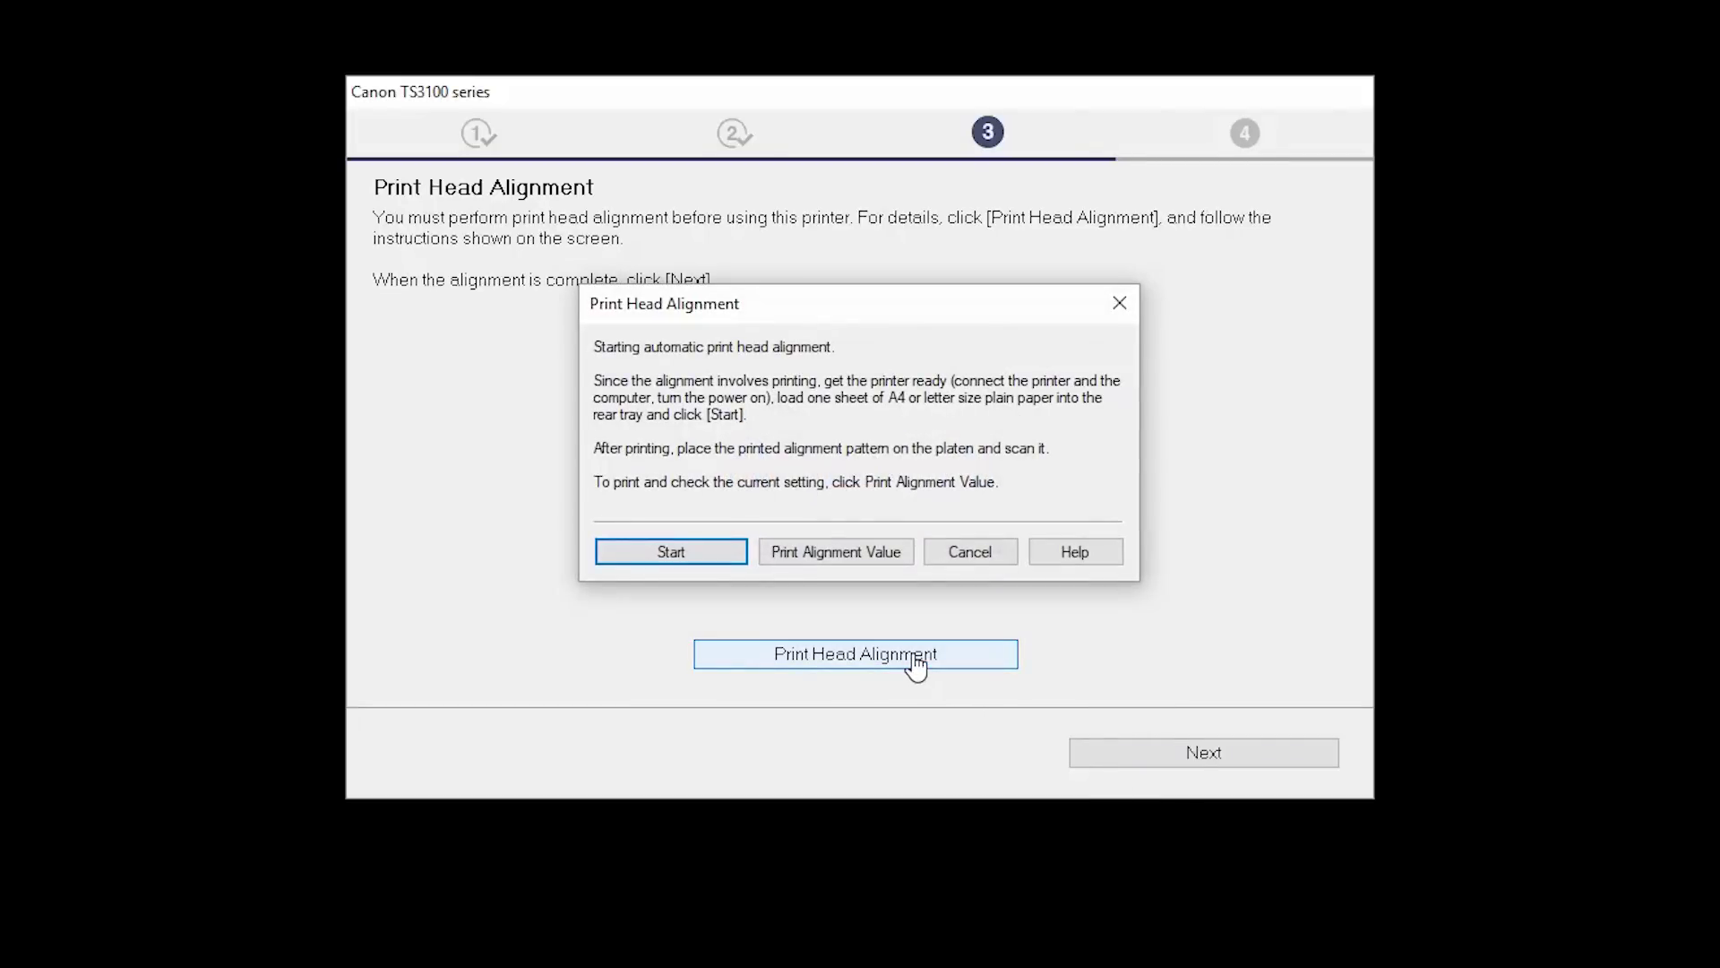
pyautogui.click(687, 551)
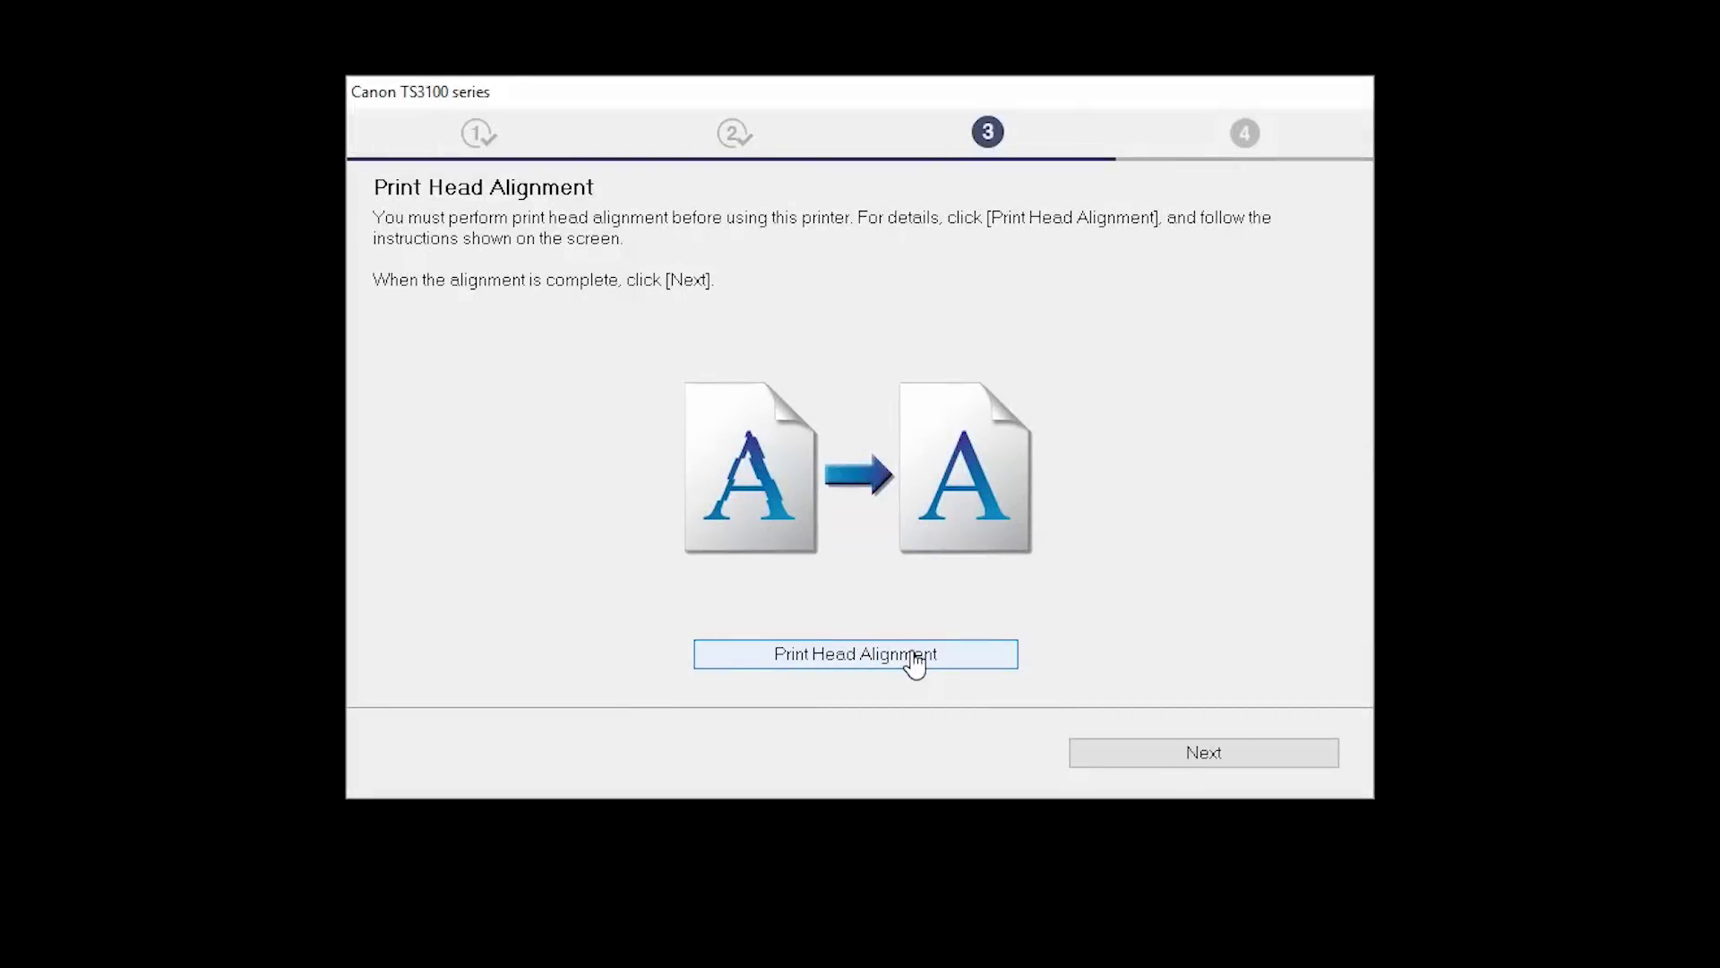
pyautogui.click(1205, 753)
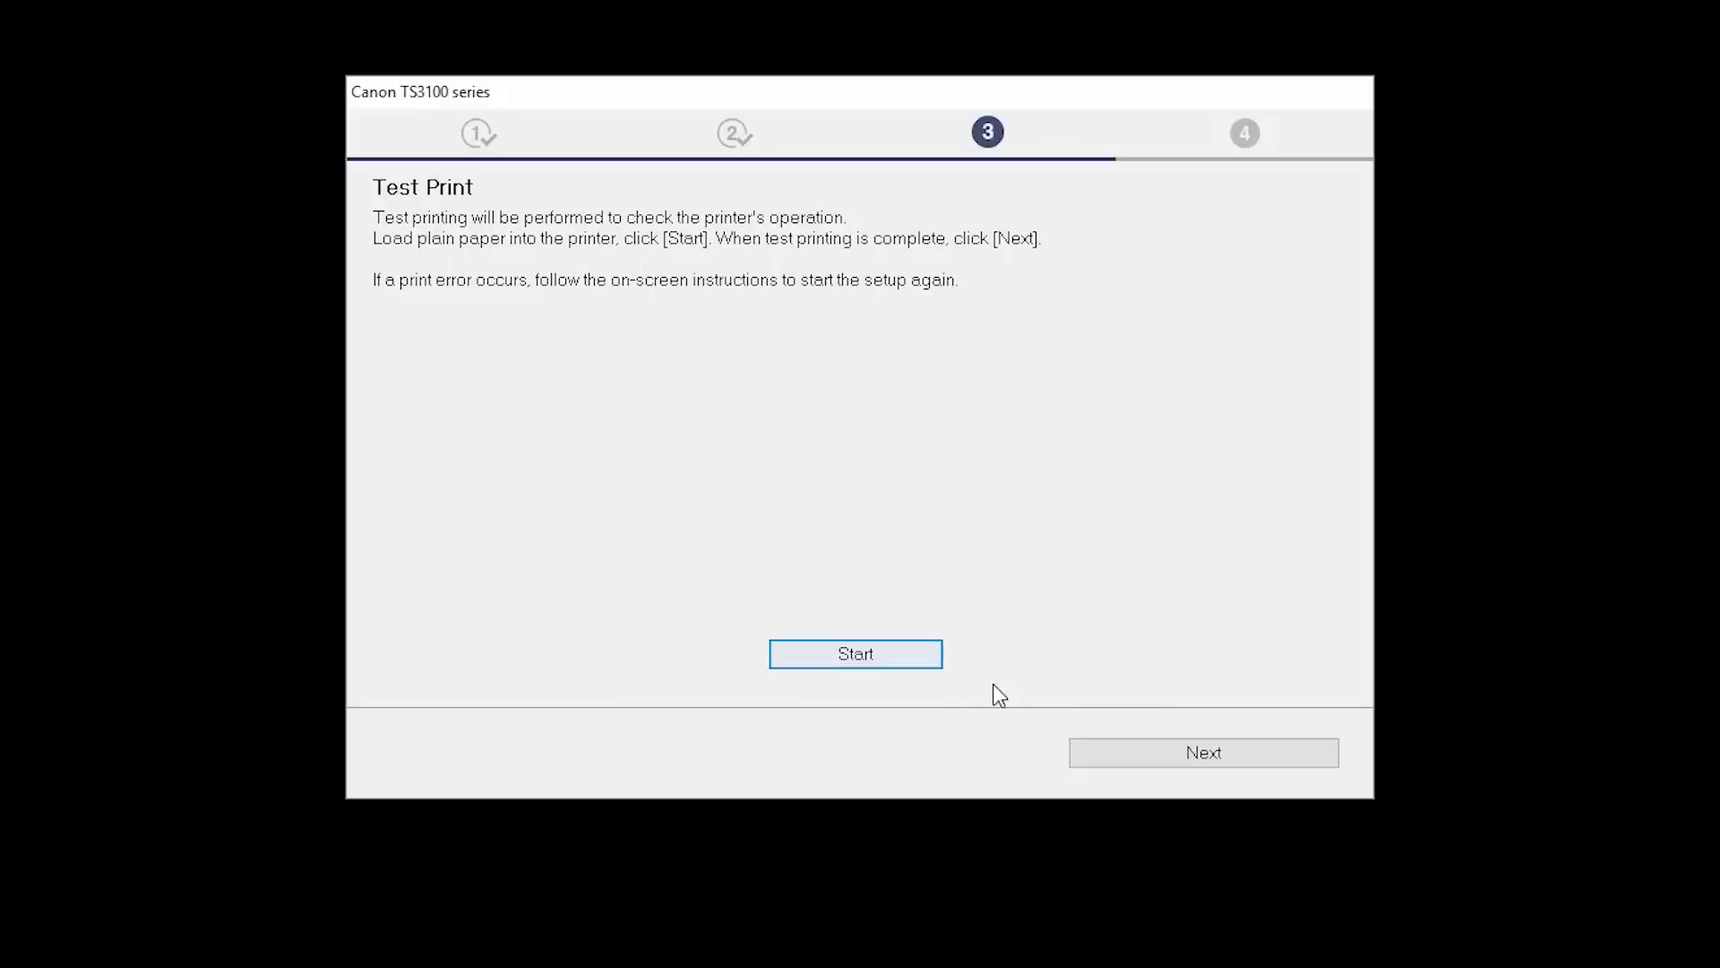
# Step: Continue past the finished test print to the Setup Complete page
pyautogui.click(1175, 759)
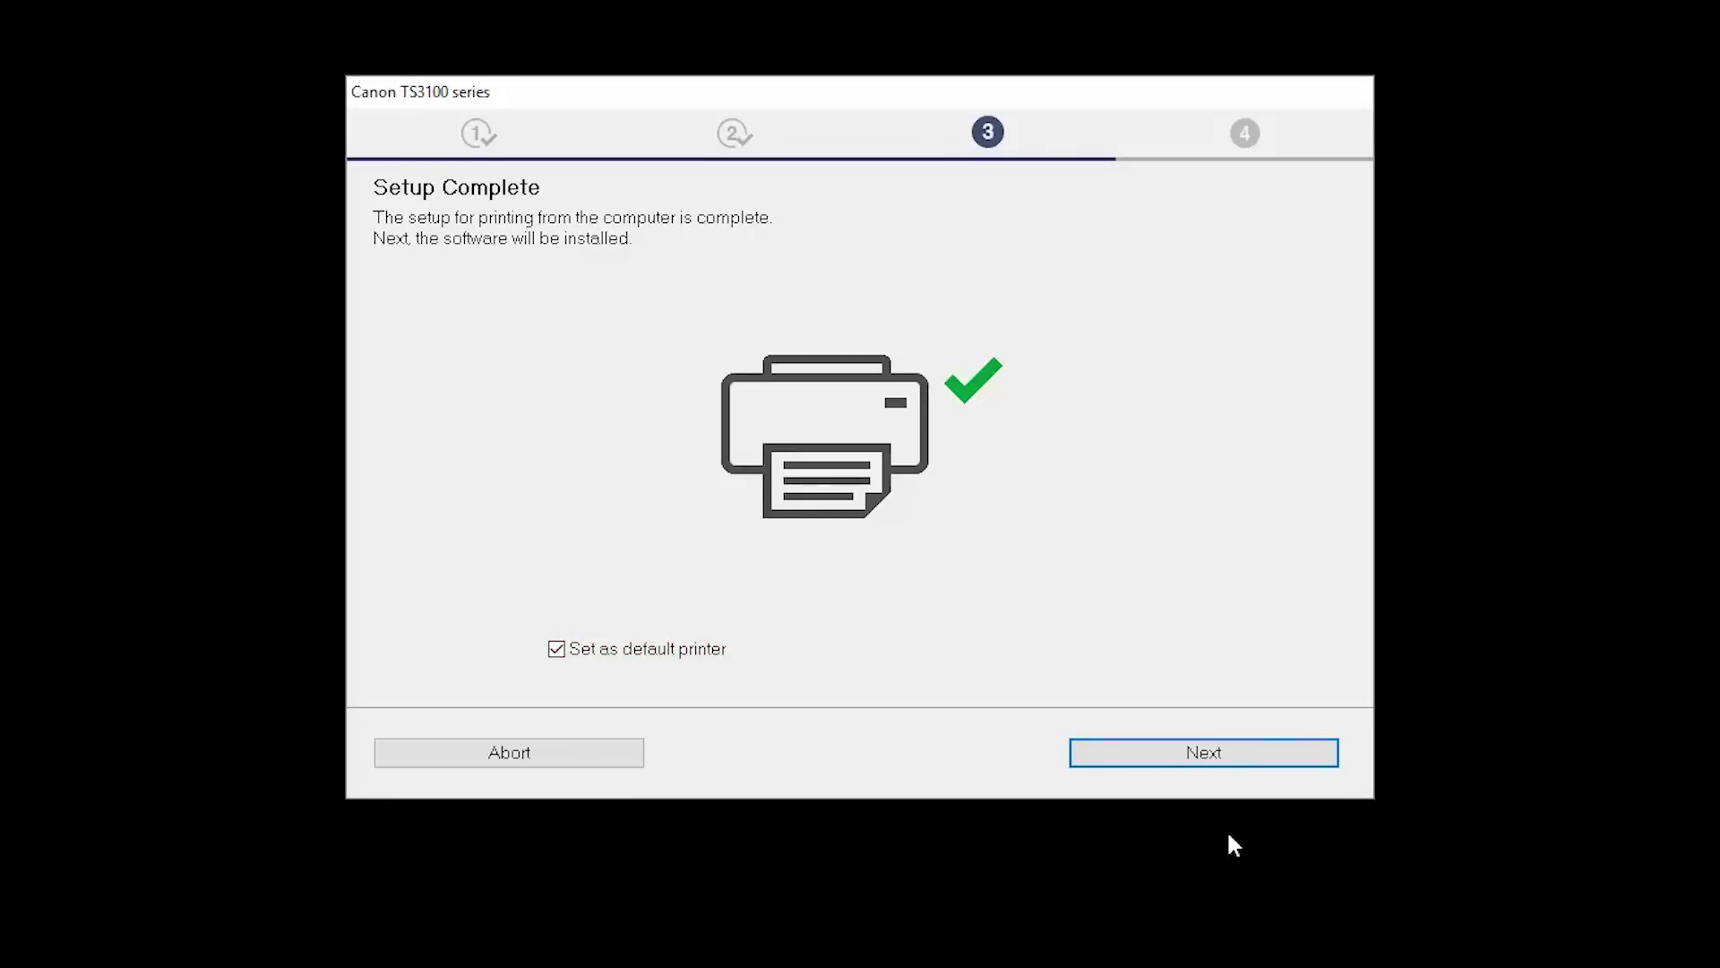
# Step: Keep the TS3122 as default printer and install the preselected companion software list
pyautogui.click(1245, 762)
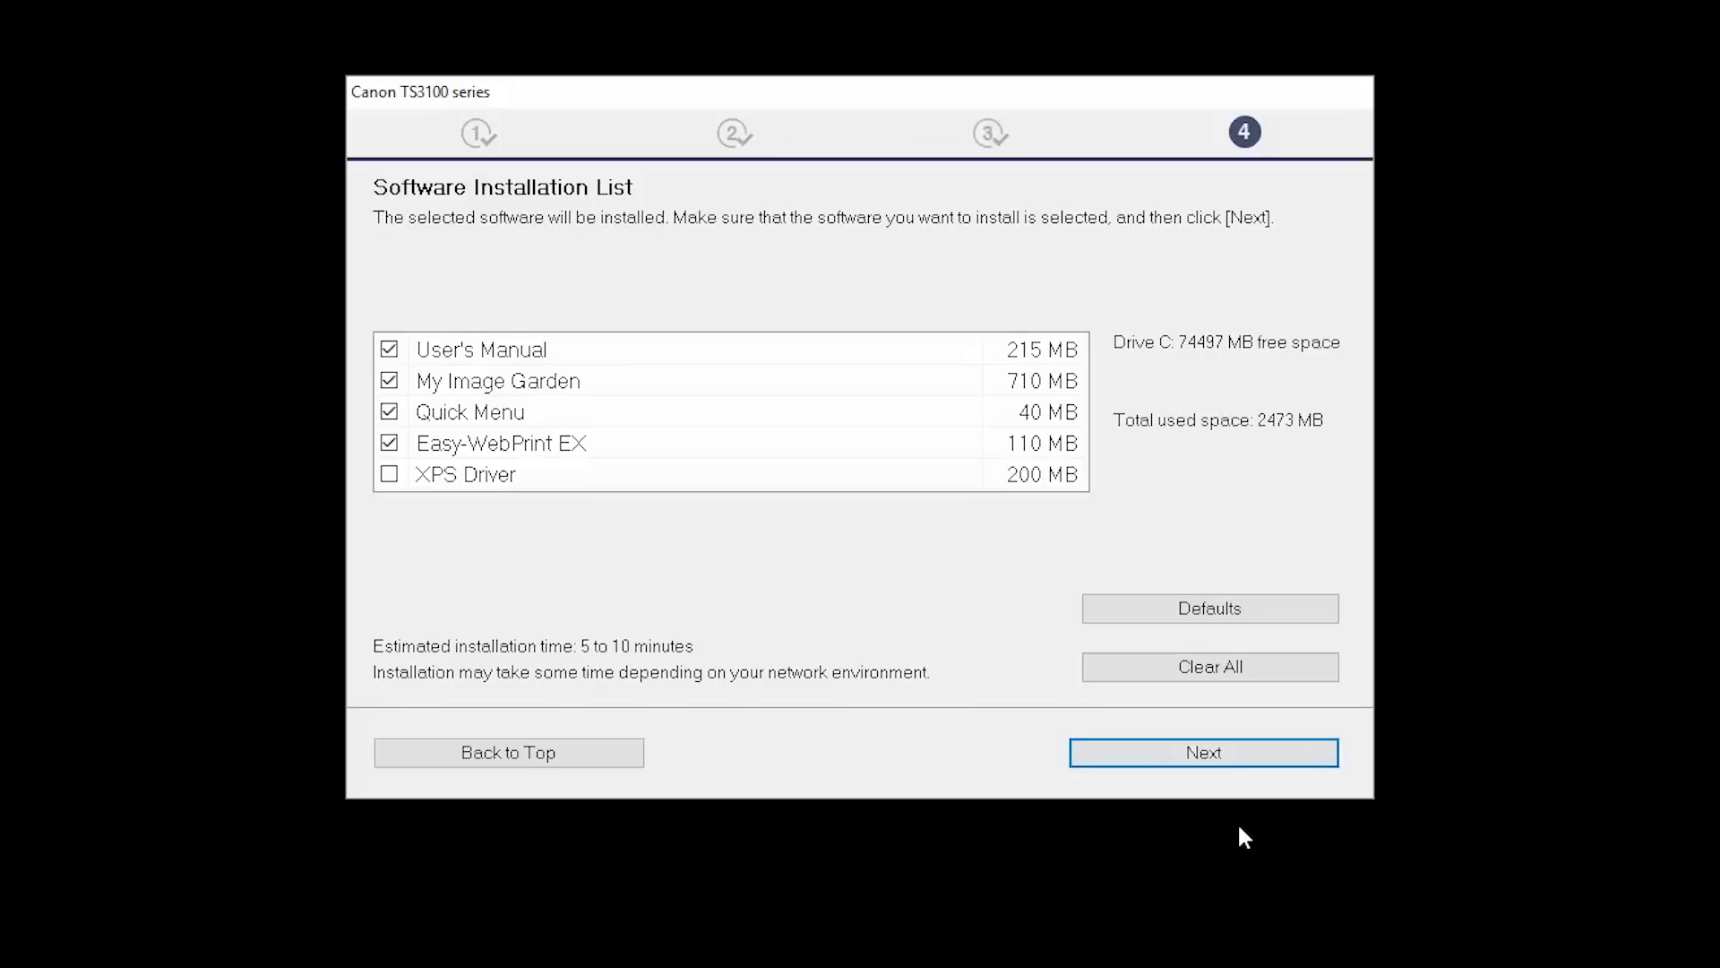
pyautogui.click(1237, 762)
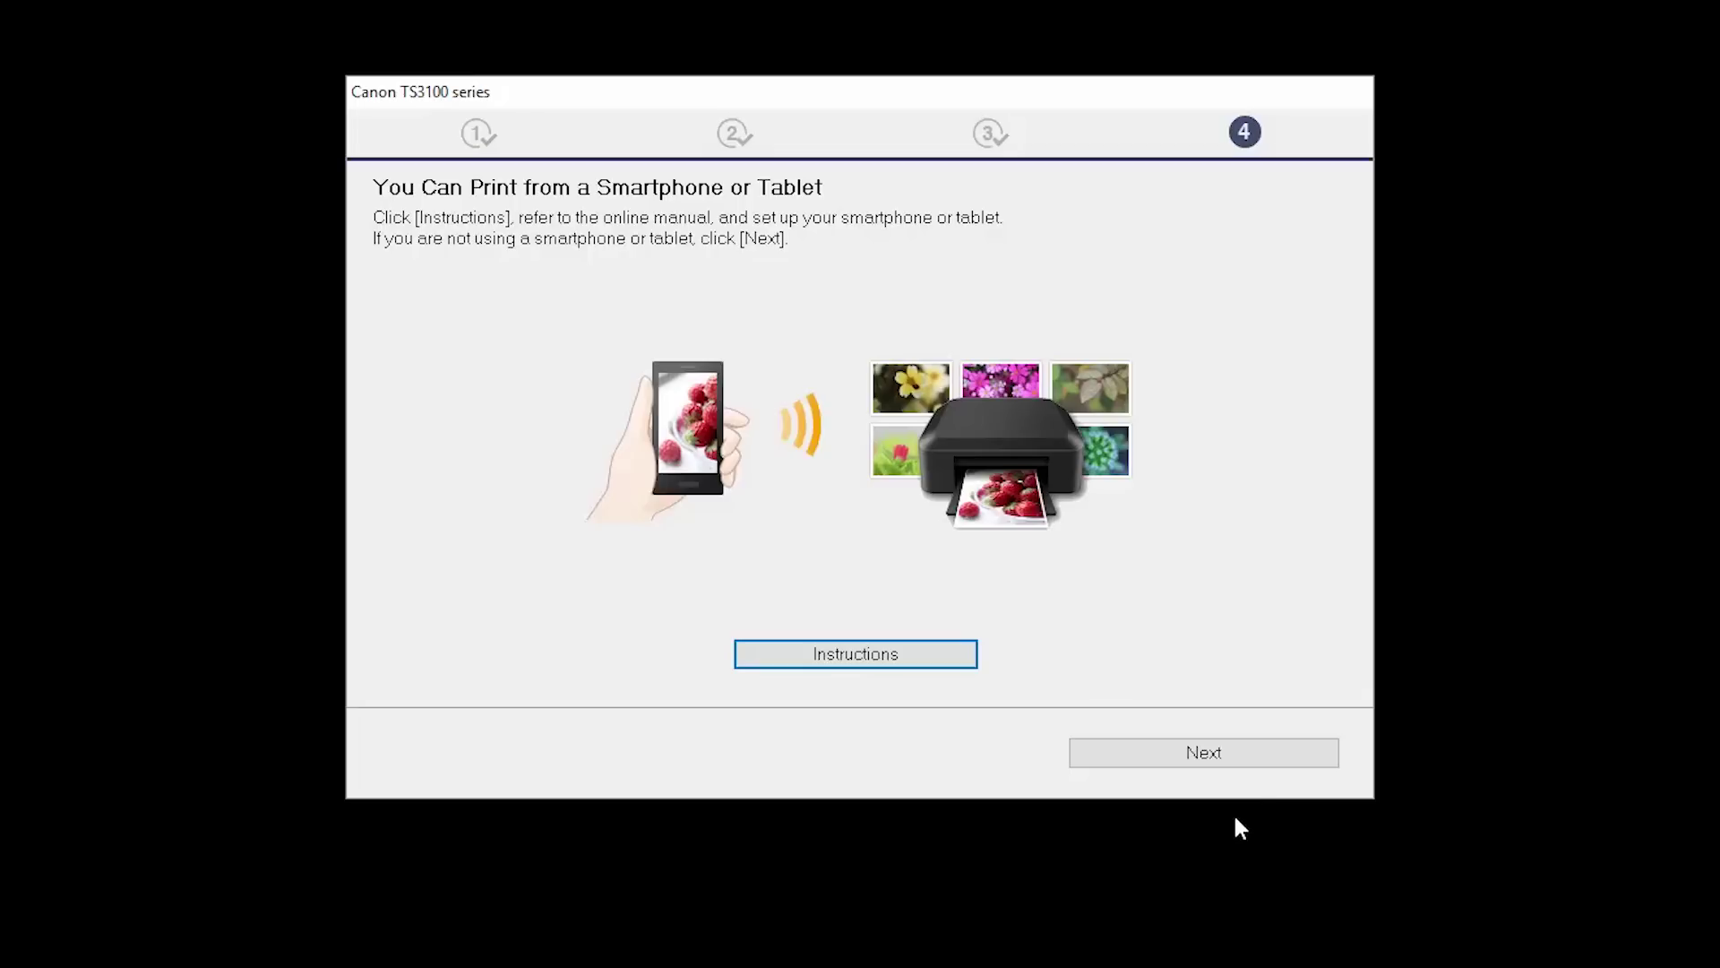
# Step: Skip the smartphone/tablet page and submit the printer's User Registration
pyautogui.click(1245, 761)
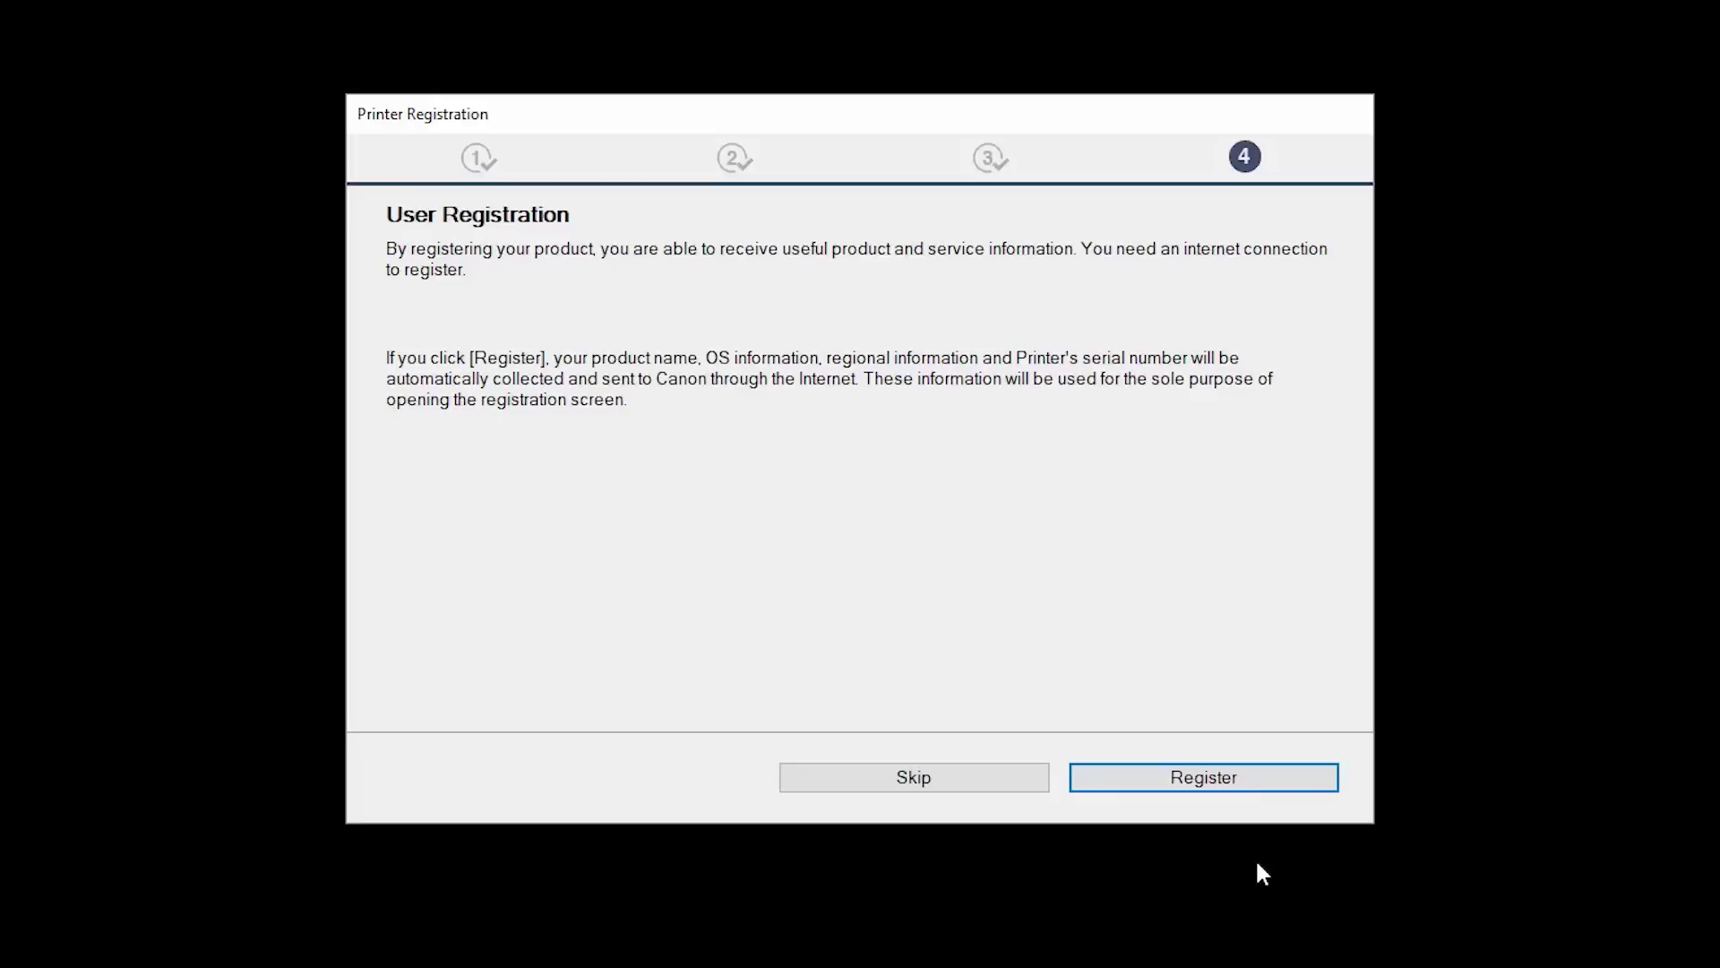
pyautogui.click(1255, 786)
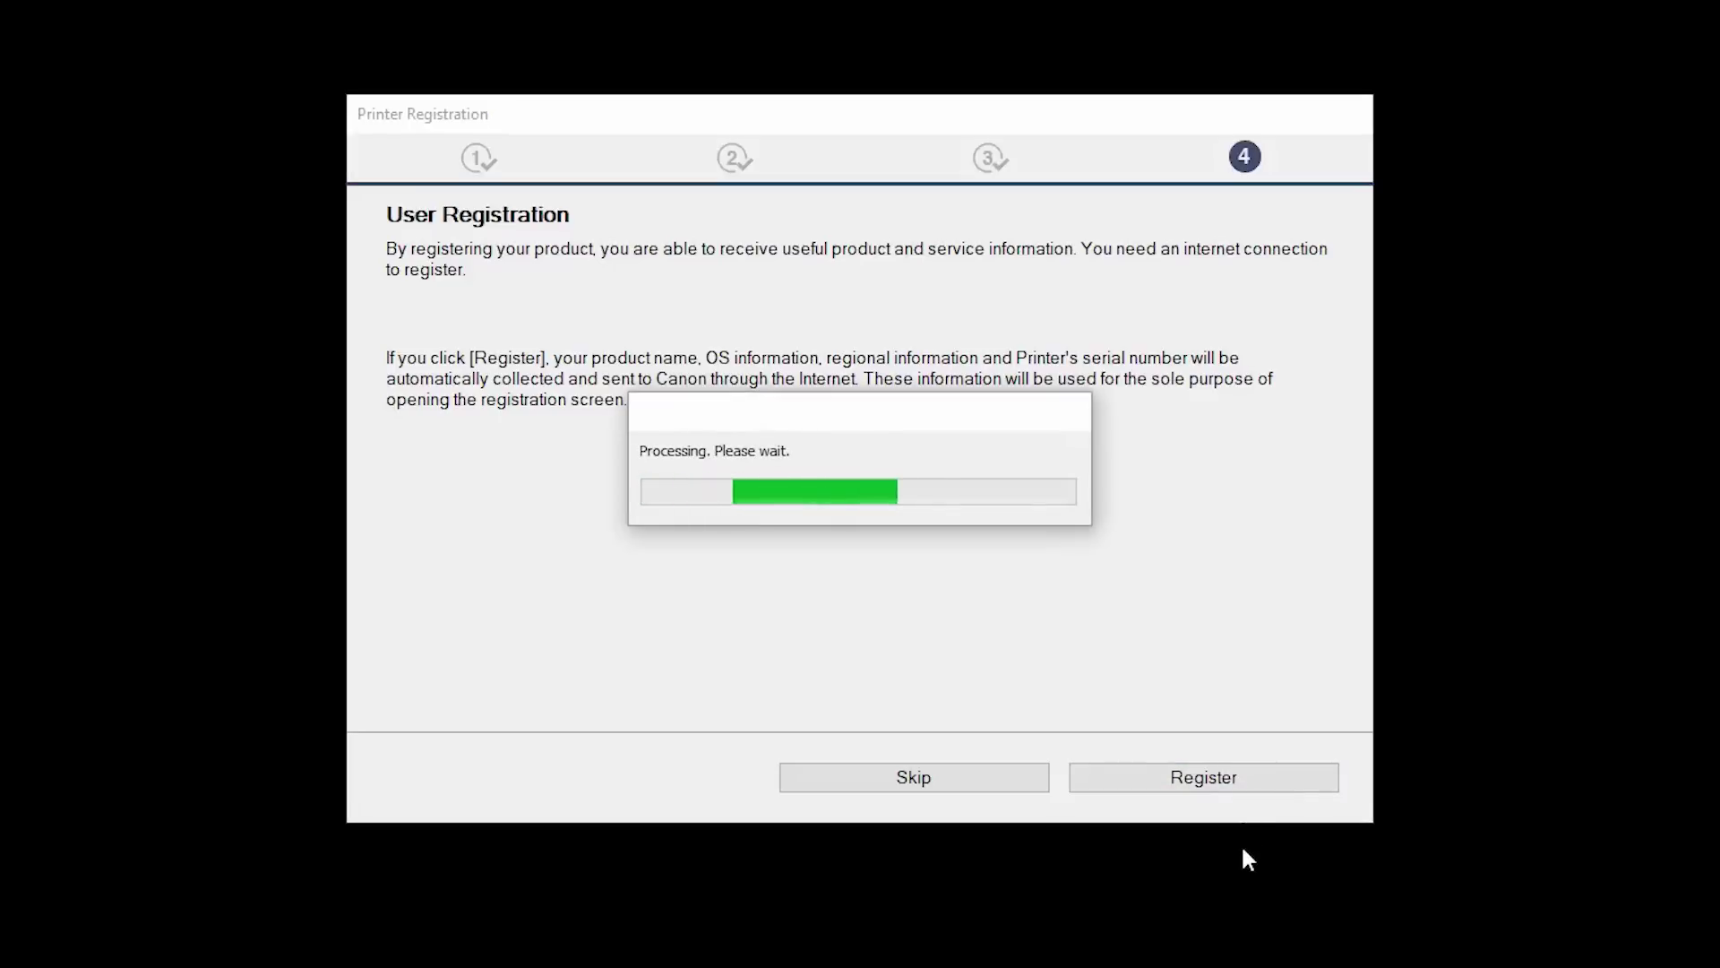